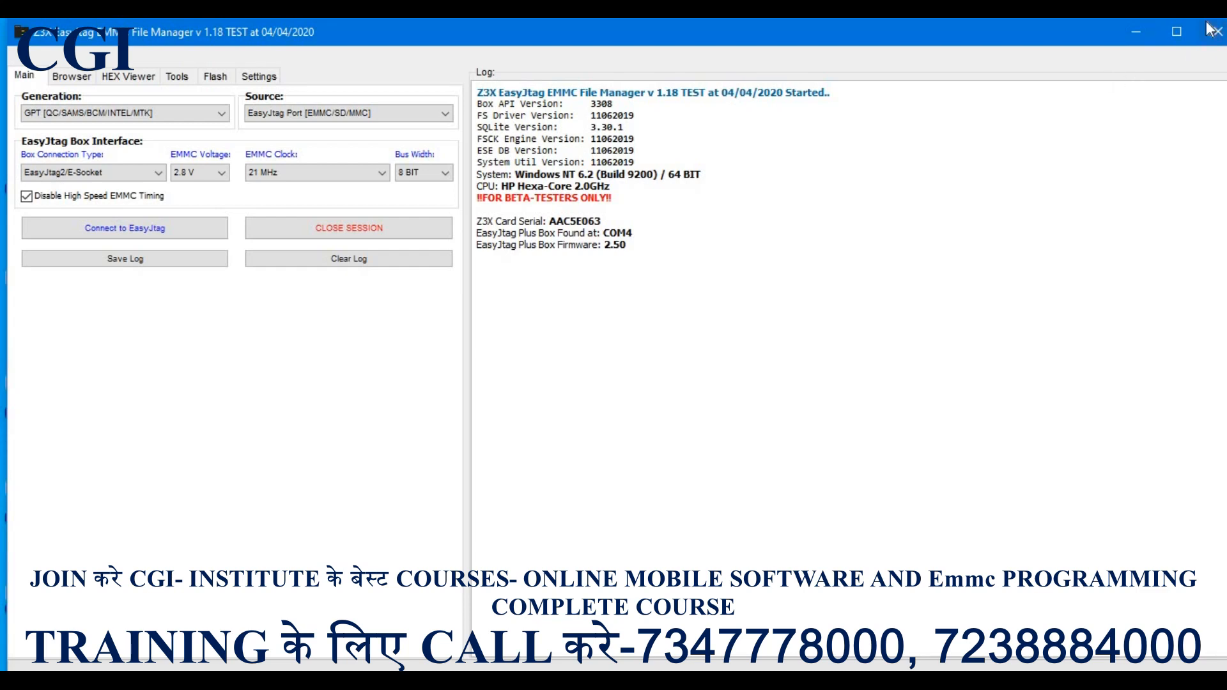
# - Close the EMMC File Manager, confirming the exit, and refresh the desktop
pyautogui.click(1217, 35)
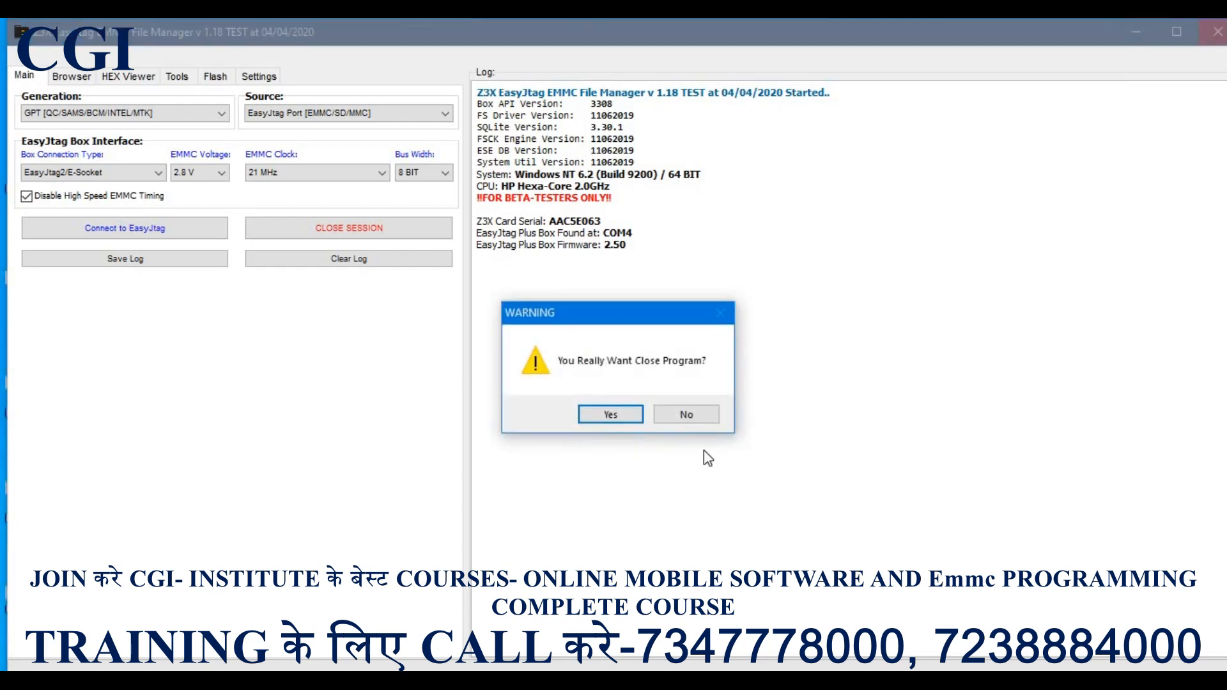
pyautogui.click(609, 414)
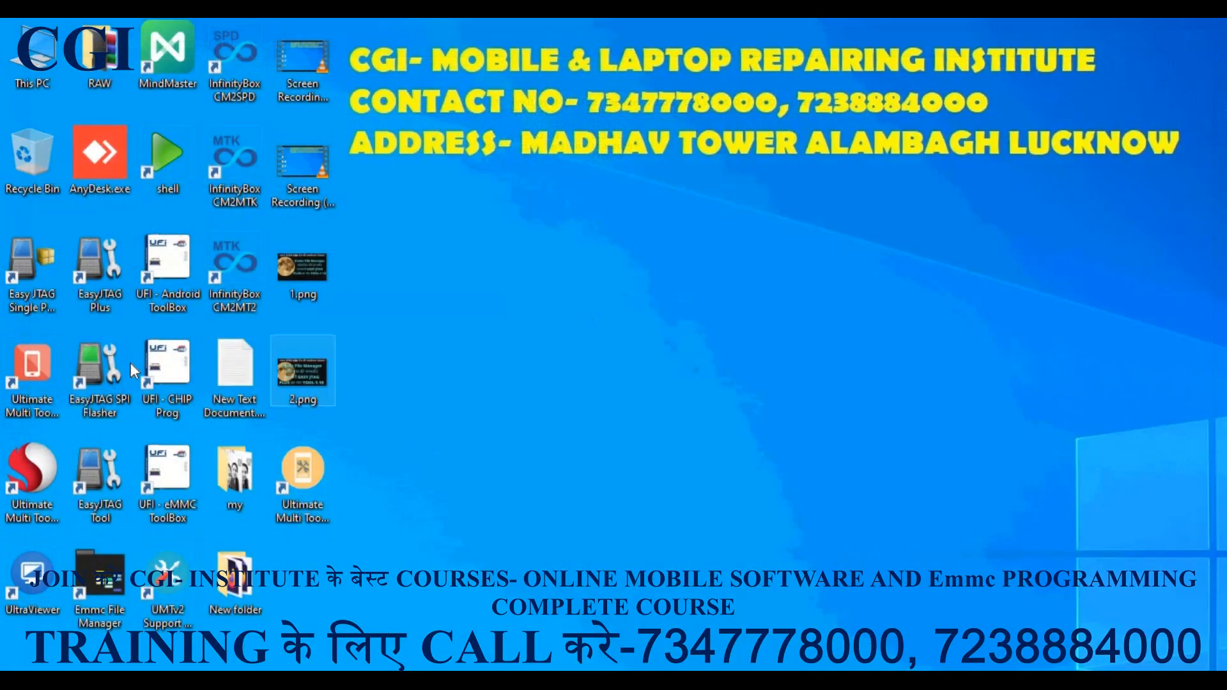
pyautogui.rightClick(542, 232)
pyautogui.click(603, 286)
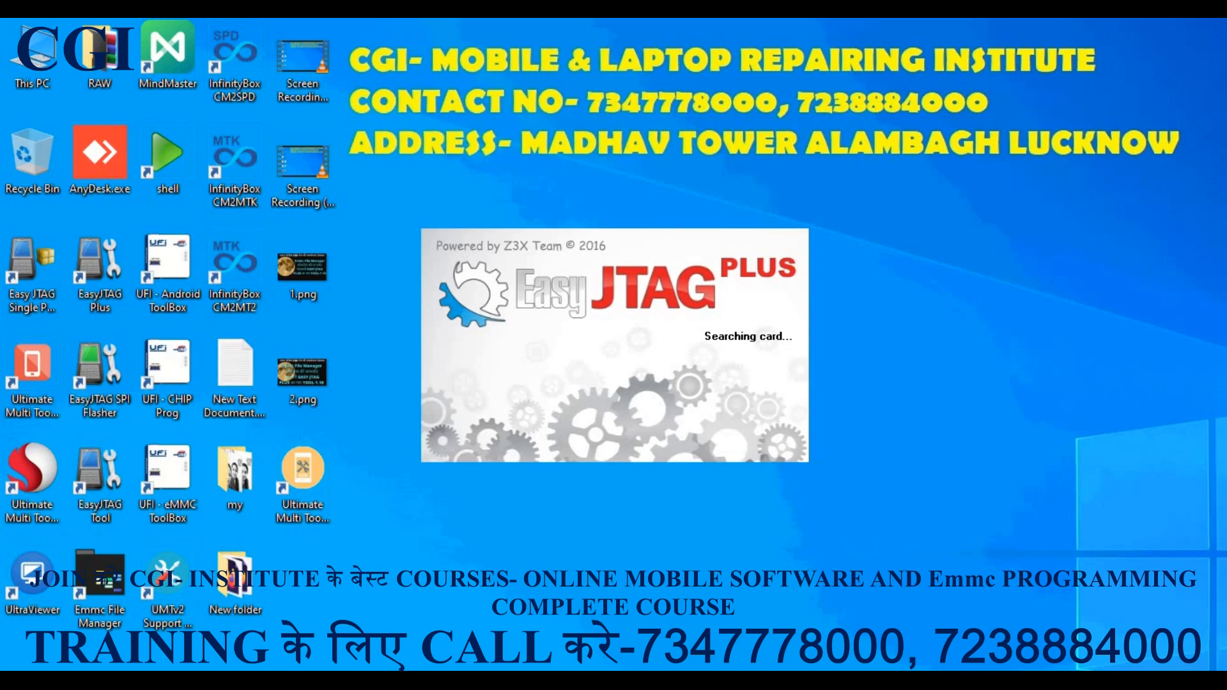
# - Open Computer Management for This PC, refresh the desktop while it loads, and show Device Manager
pyautogui.rightClick(42, 52)
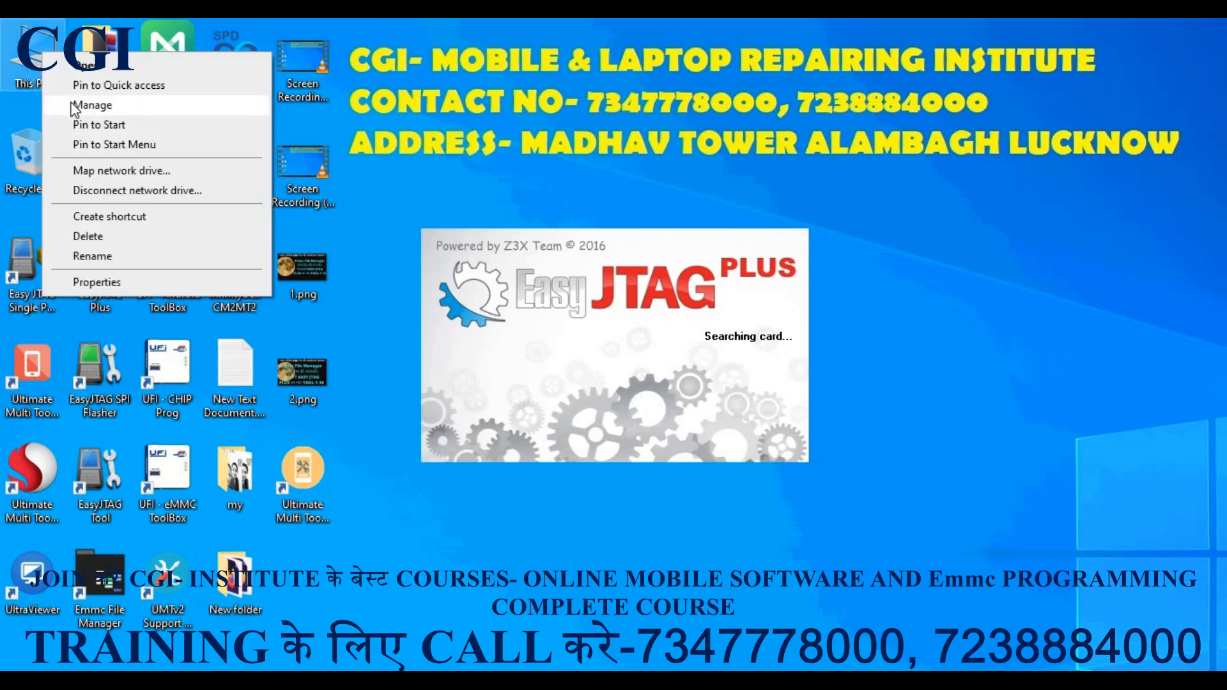
pyautogui.click(459, 110)
pyautogui.rightClick(511, 94)
pyautogui.click(560, 147)
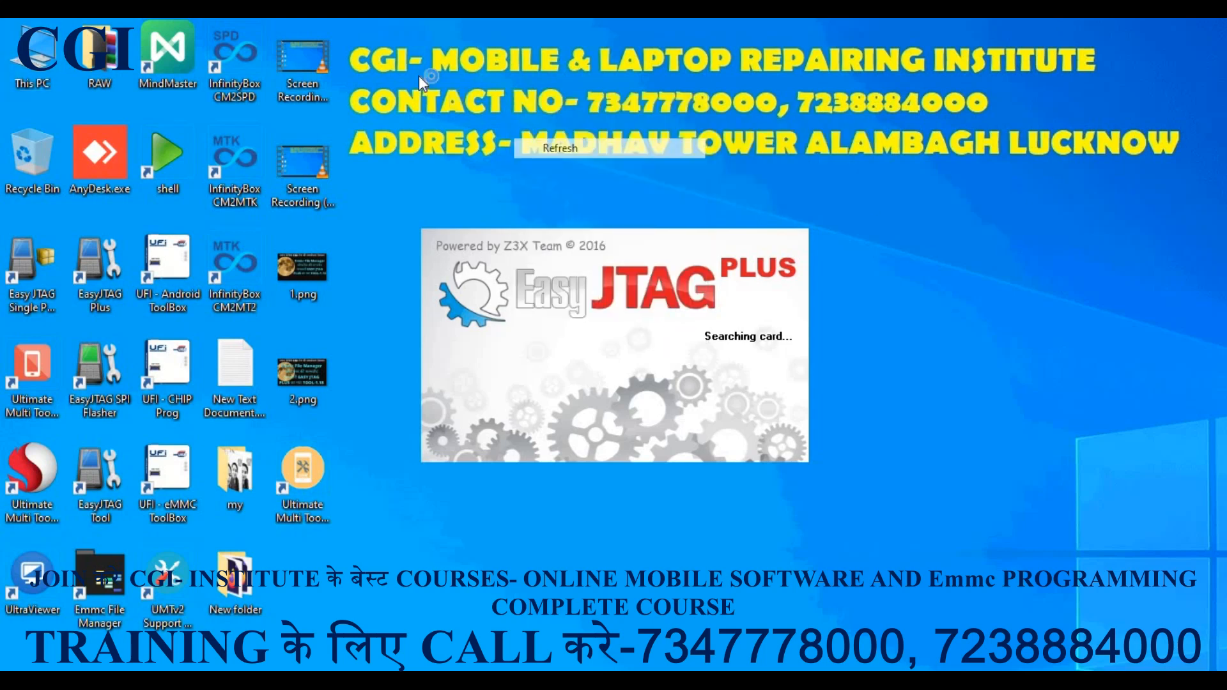
pyautogui.rightClick(420, 76)
pyautogui.click(492, 129)
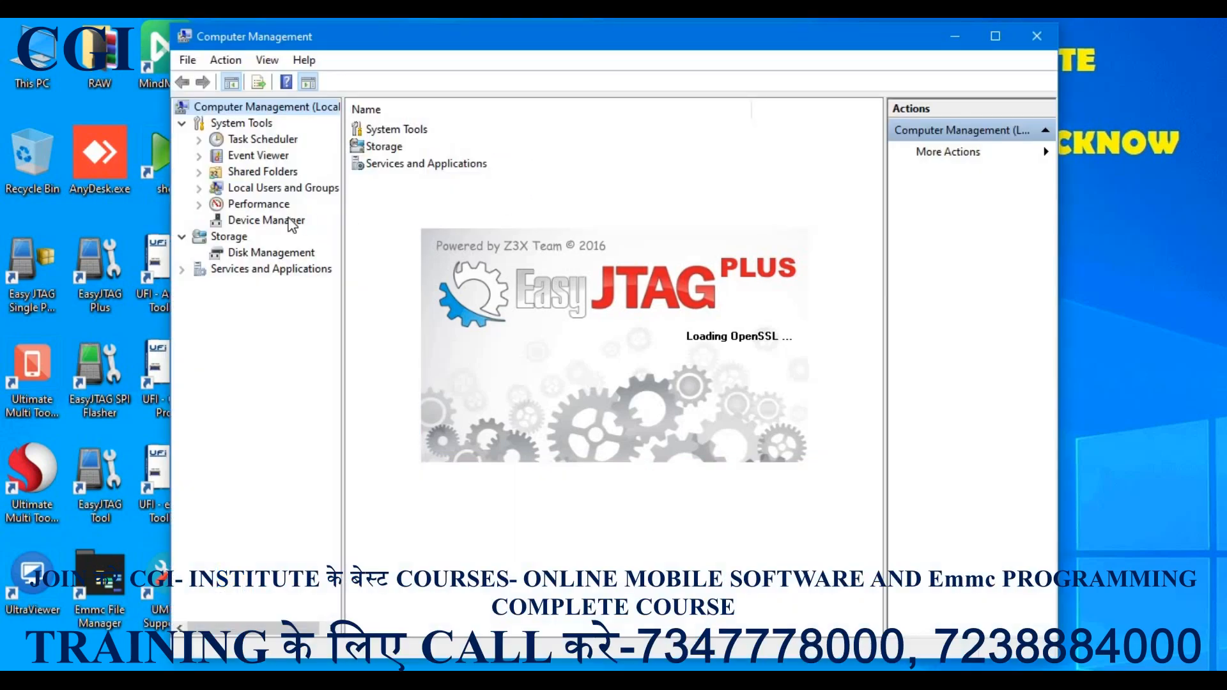
pyautogui.click(266, 220)
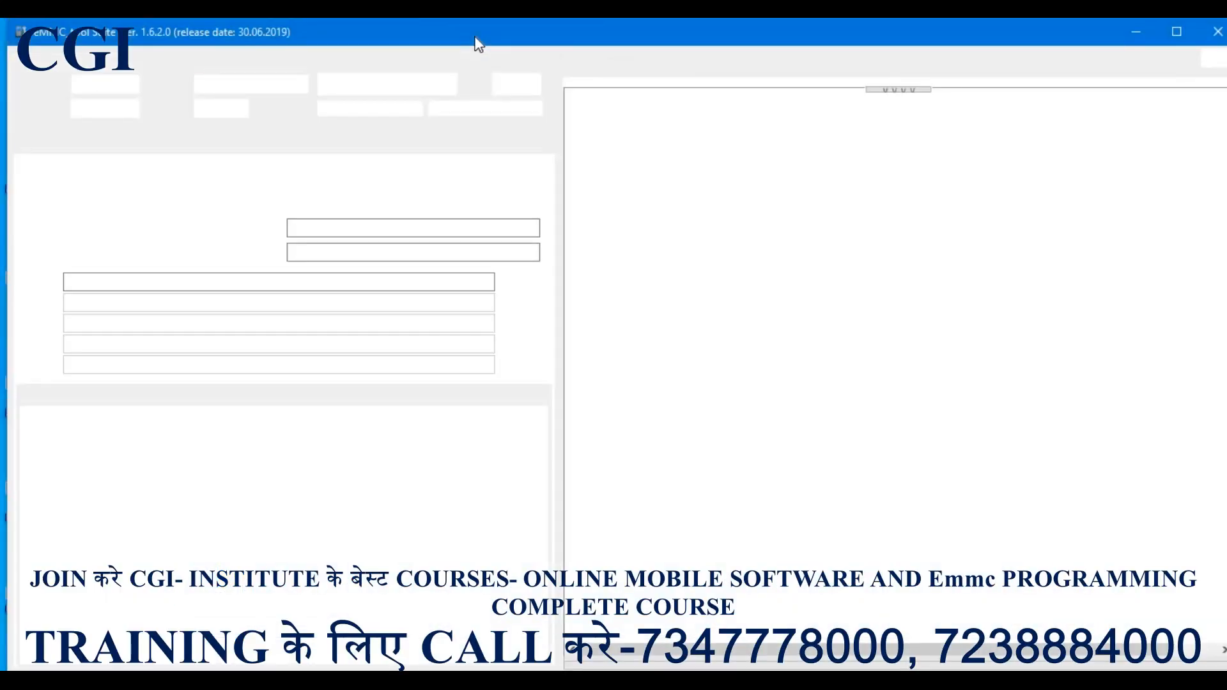
# - Move the overlapping windows apart and inspect the devices under Ports (COM & LPT) and Smart cards in Device Manager
pyautogui.moveTo(655, 31); pyautogui.dragTo(619, 82)
pyautogui.moveTo(921, 79); pyautogui.dragTo(1226, 83)
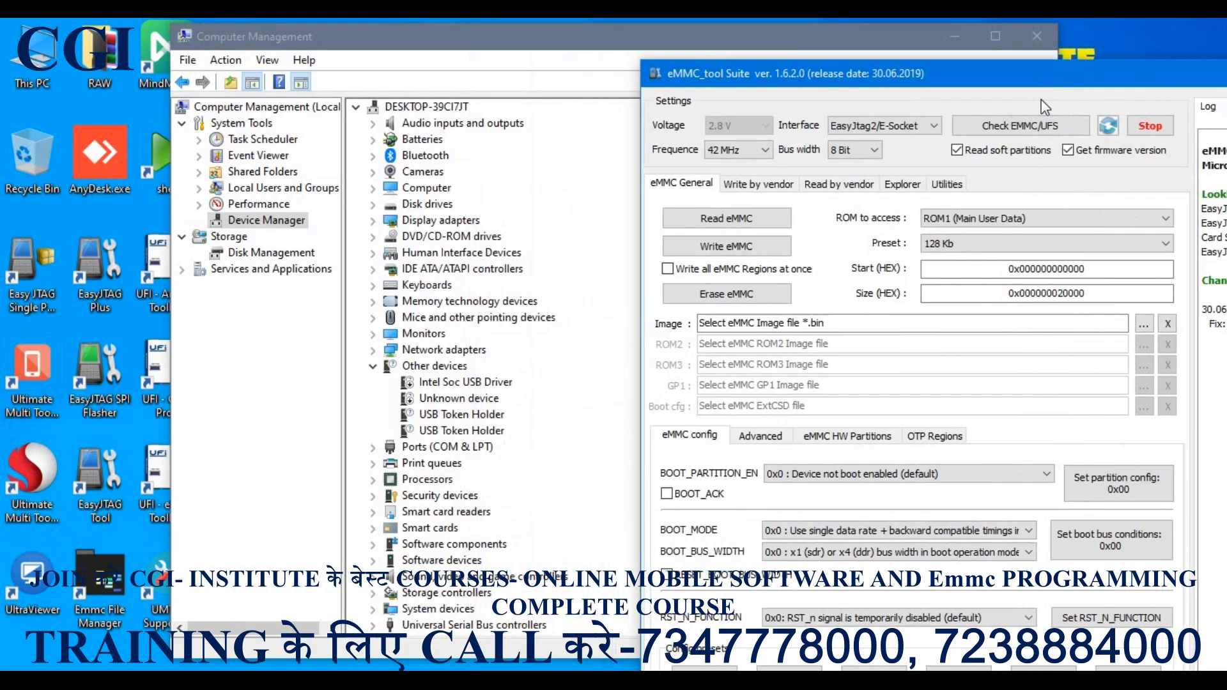
pyautogui.click(480, 448)
pyautogui.doubleClick(479, 449)
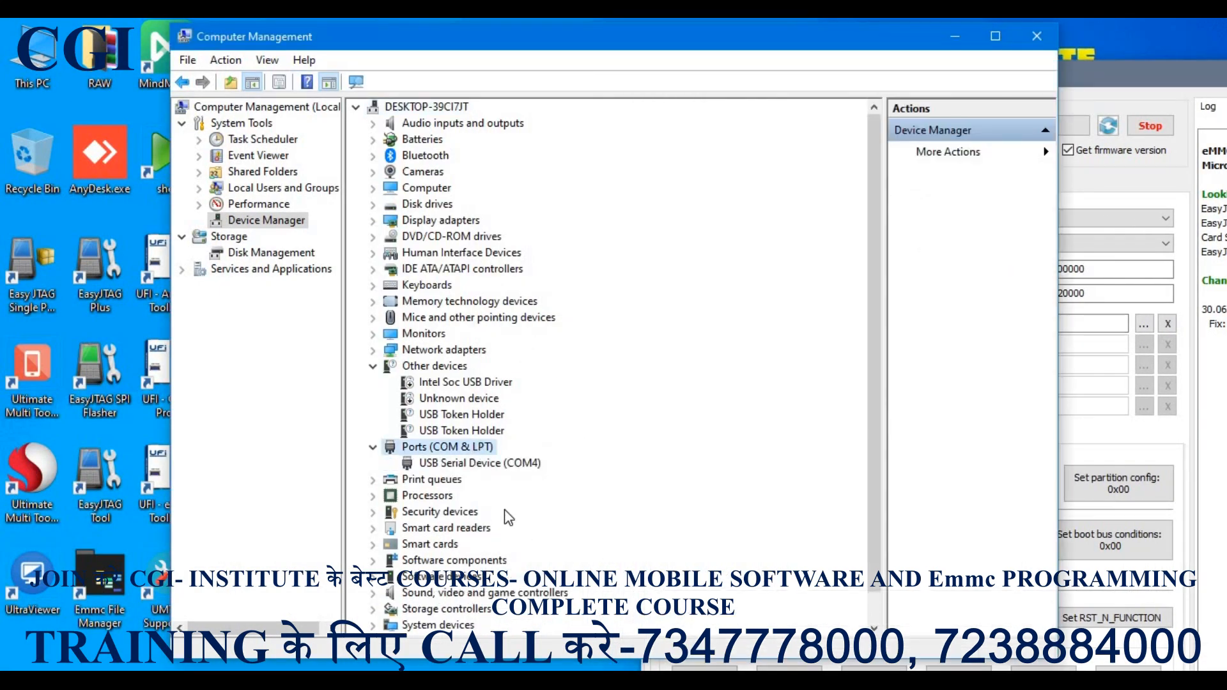
pyautogui.click(489, 464)
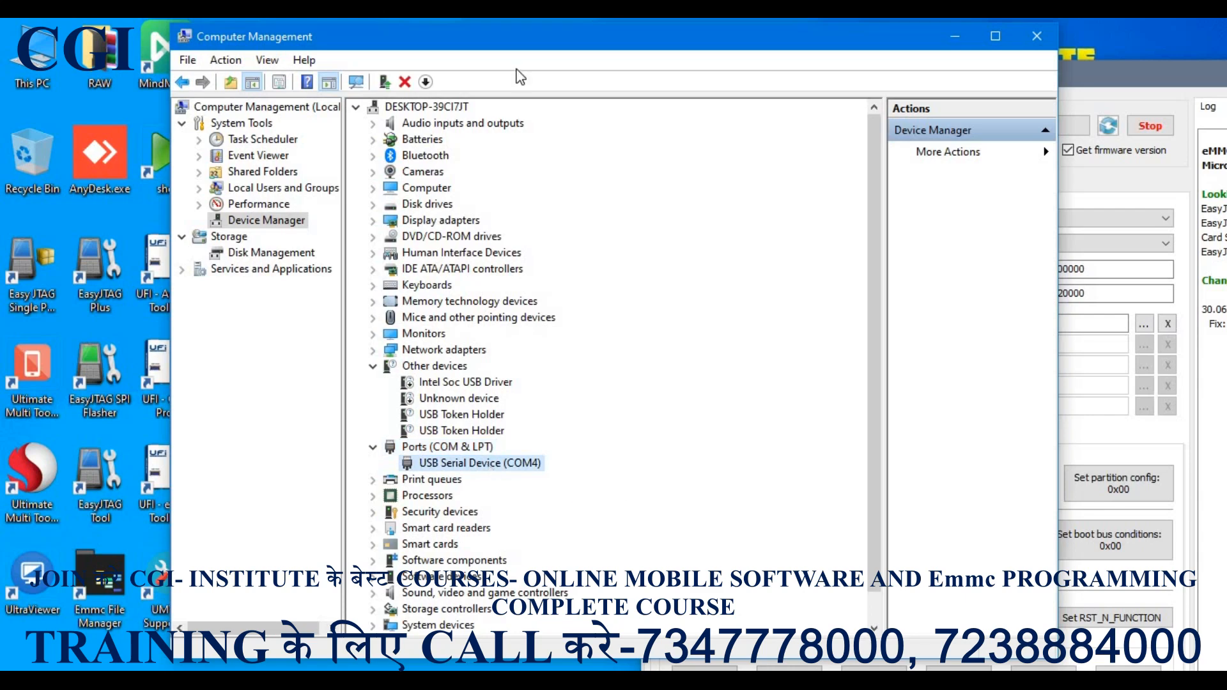
pyautogui.moveTo(433, 38); pyautogui.dragTo(283, 29)
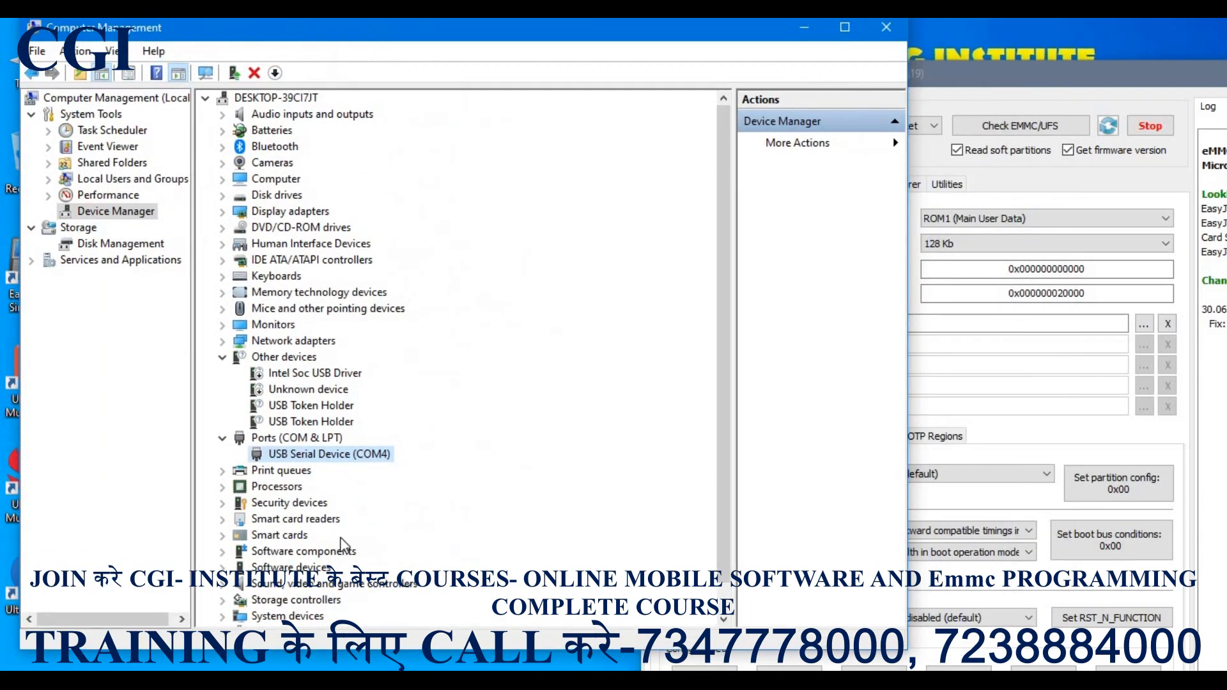
pyautogui.doubleClick(306, 531)
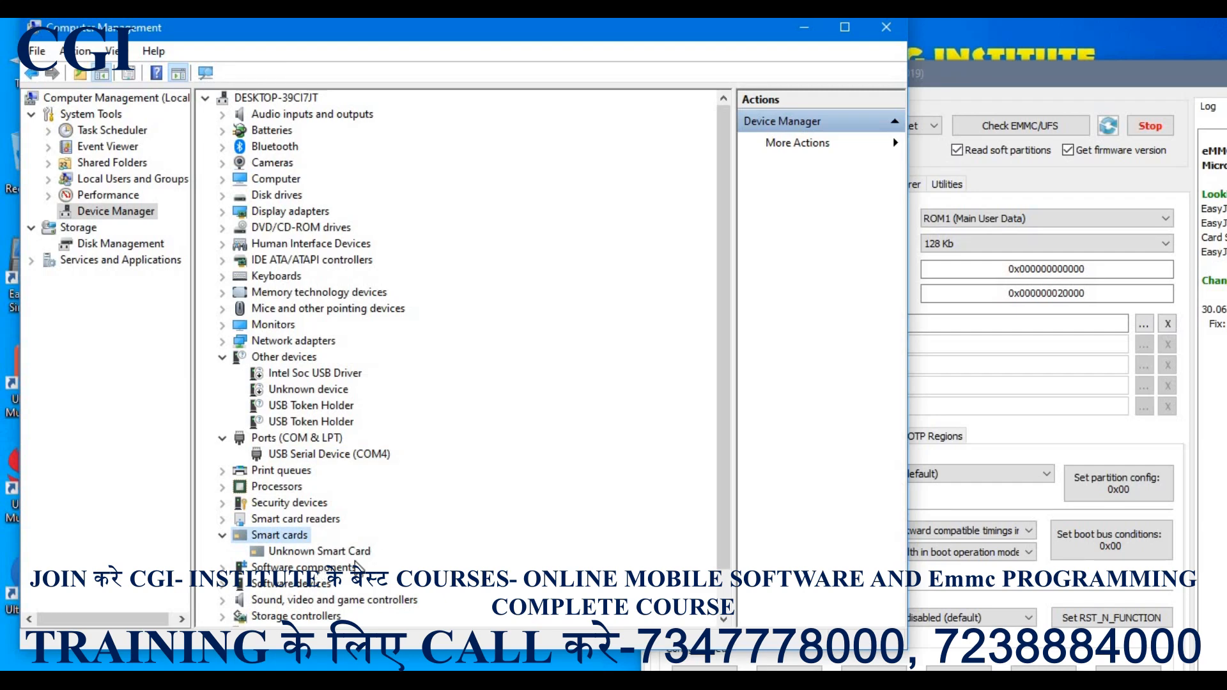
# - Close Computer Management and maximize eMMC_tool Suite to inspect the EasyJTAG box firmware line in its log
pyautogui.click(889, 33)
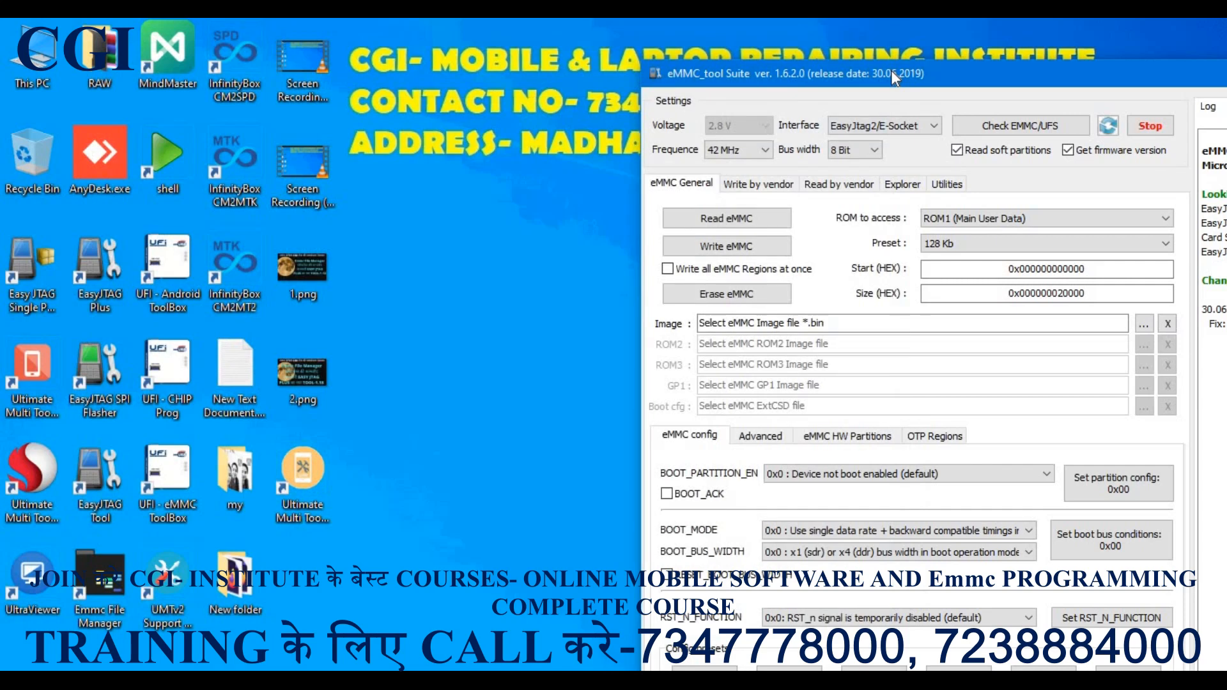
pyautogui.doubleClick(891, 70)
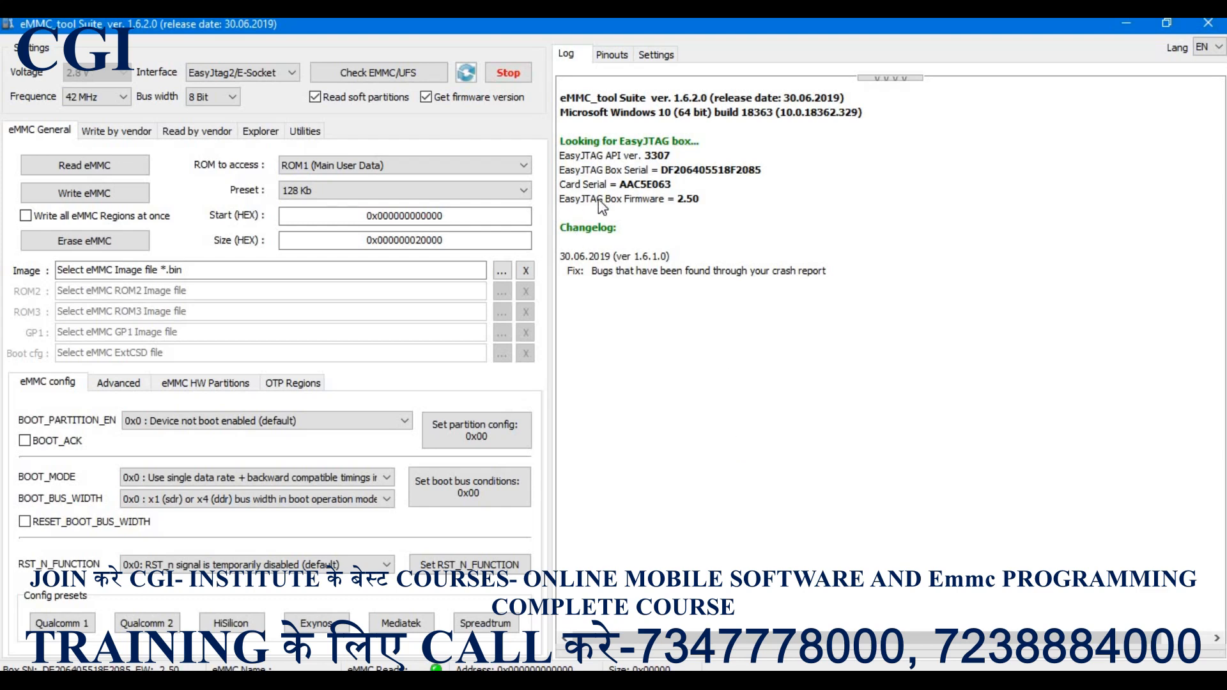
pyautogui.click(684, 201)
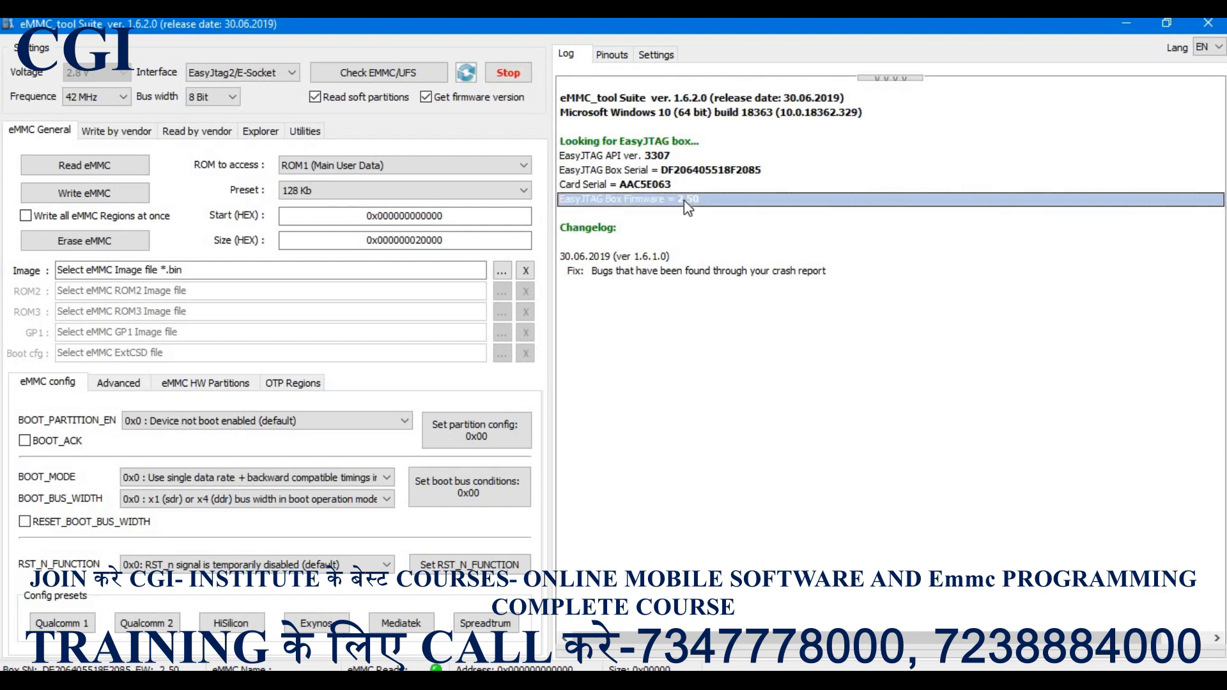
pyautogui.click(727, 359)
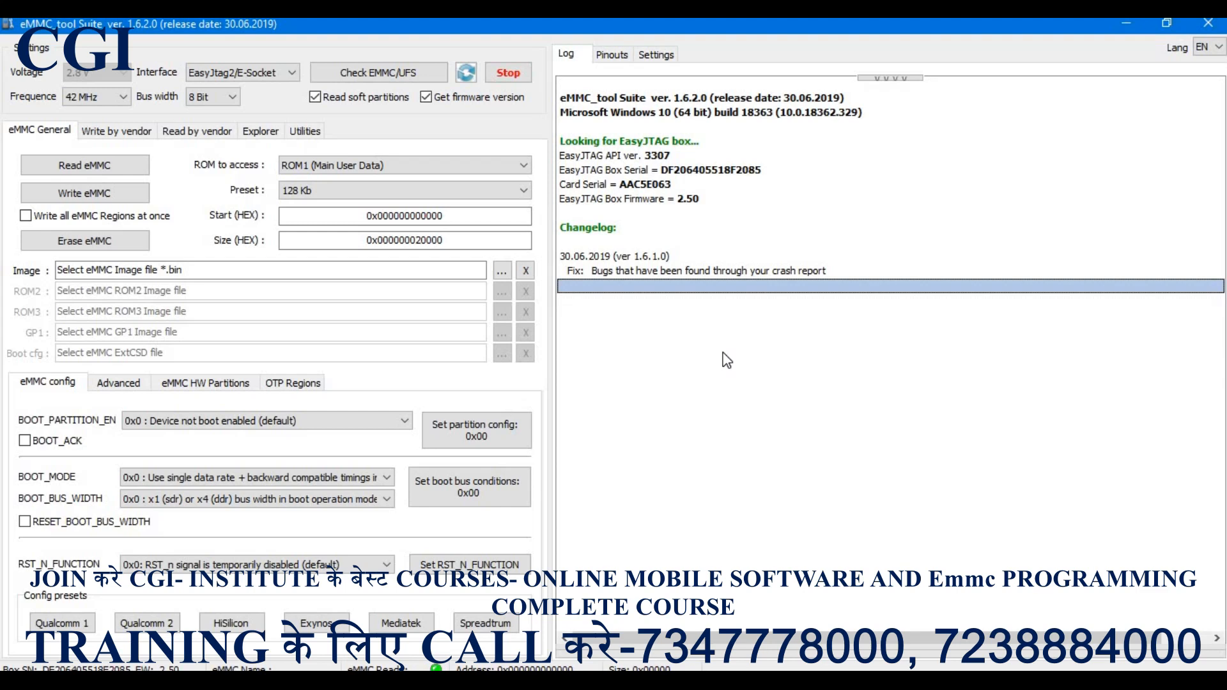
# - Run the EMMC/UFS check and examine the logged eMMC device information, extended CSD, partitions and firmware version
pyautogui.click(379, 73)
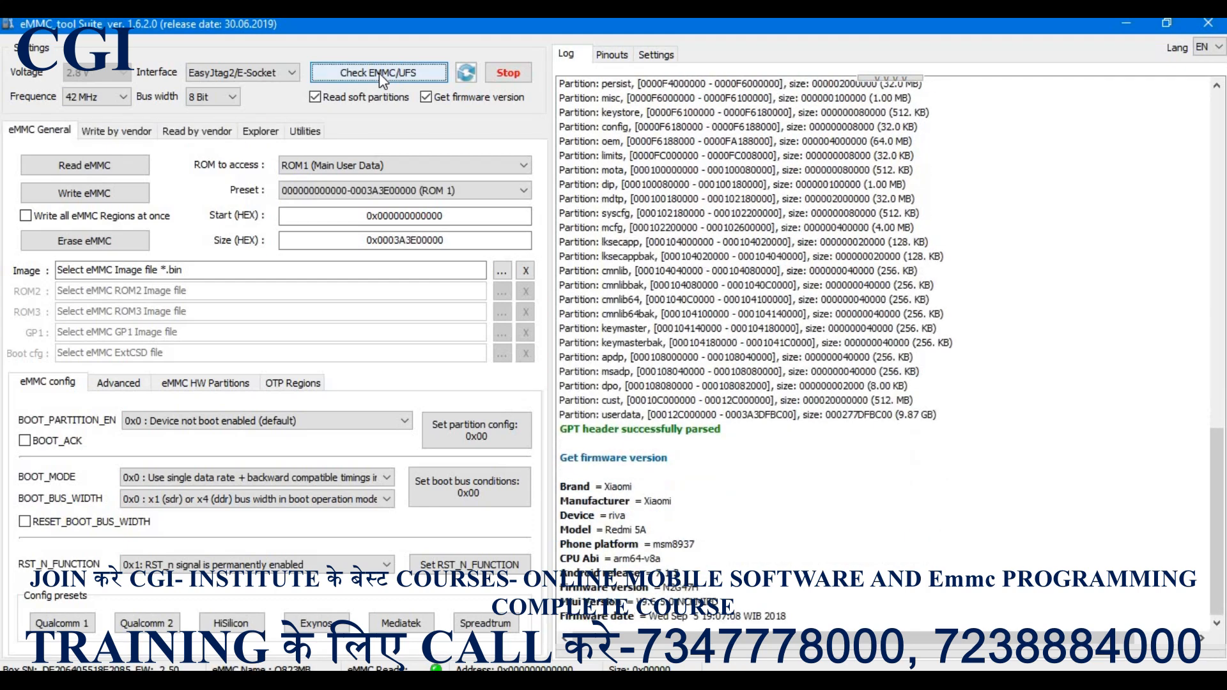
pyautogui.moveTo(1218, 498); pyautogui.dragTo(1223, 198)
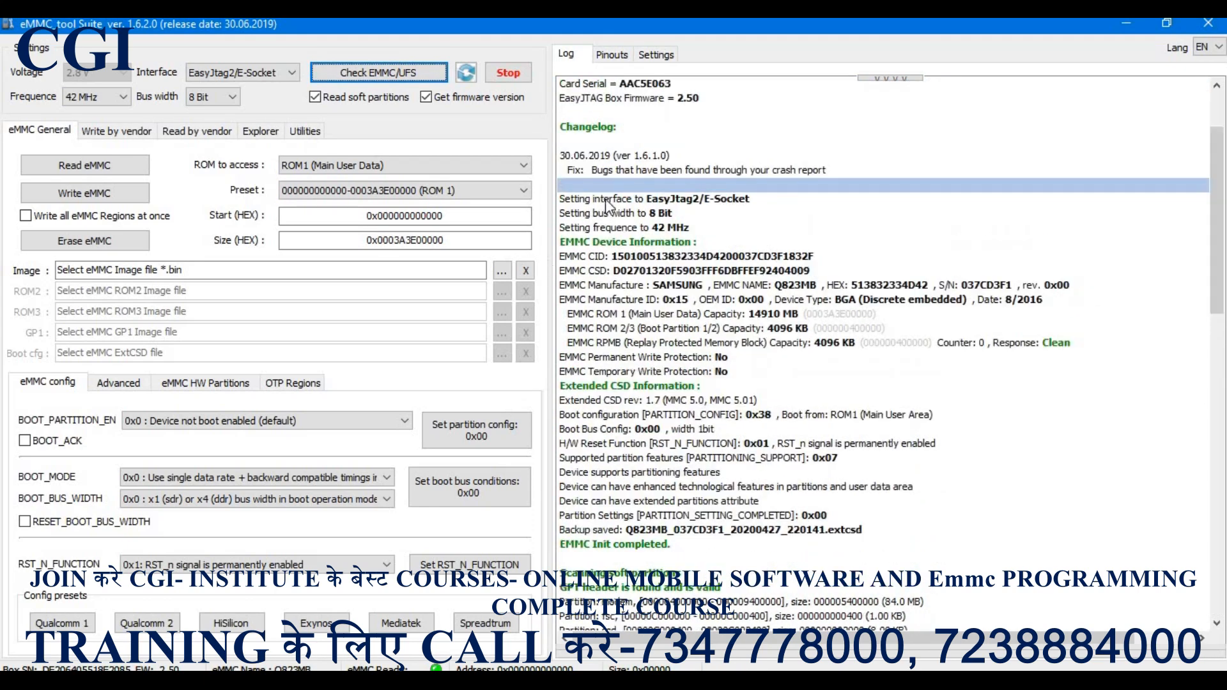
pyautogui.moveTo(579, 202); pyautogui.dragTo(907, 569)
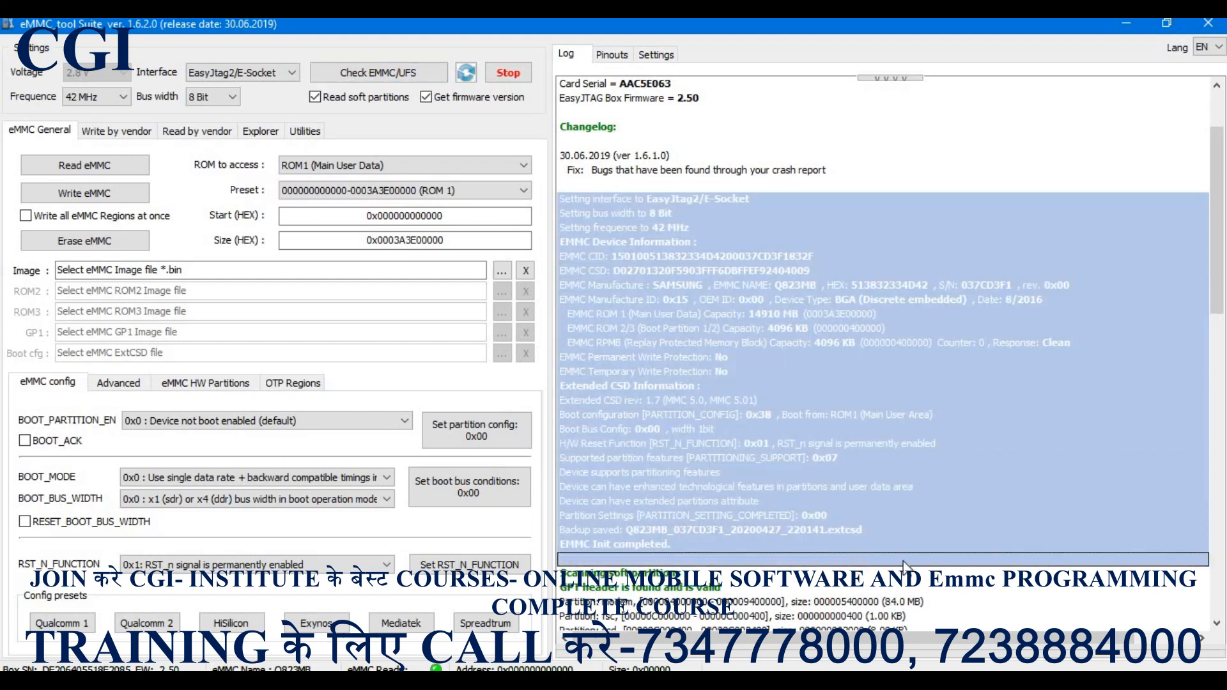
pyautogui.click(1058, 604)
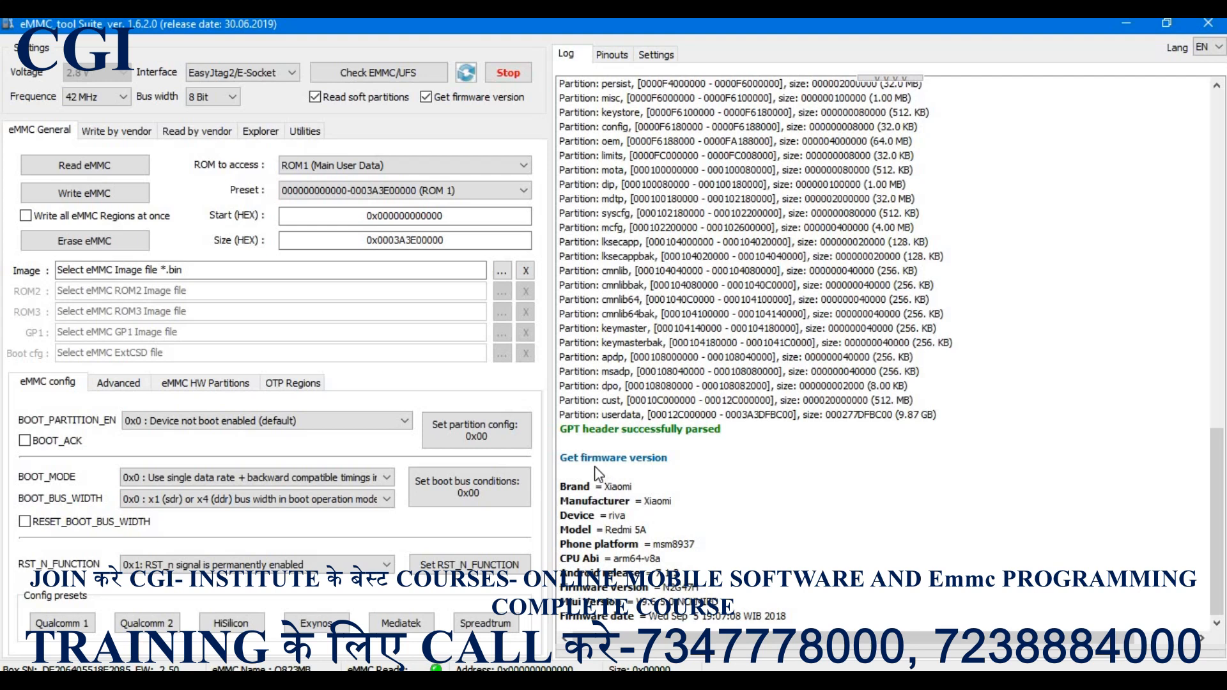
# - Close eMMC_tool Suite and launch the Z3X EasyJtag EMMC File Manager from its setup folder
pyautogui.click(1205, 27)
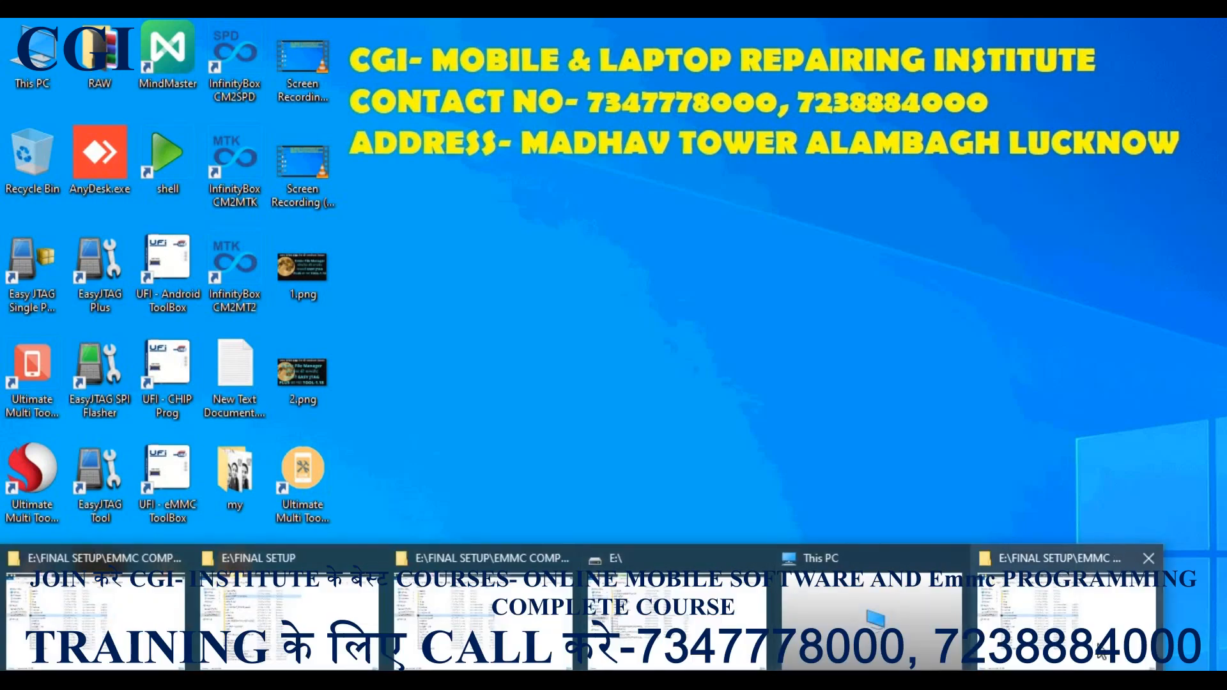
pyautogui.click(1061, 594)
pyautogui.doubleClick(247, 305)
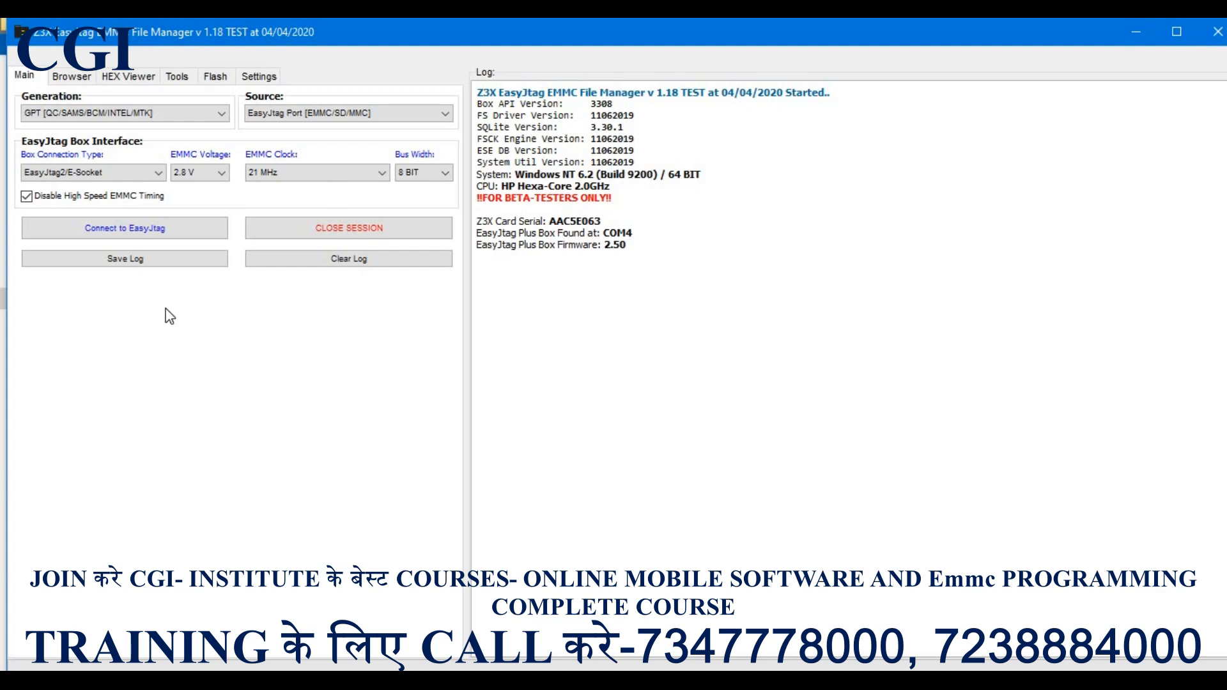
# - Connect to the EasyJtag box and examine the detected eMMC chip details in the log
pyautogui.click(143, 234)
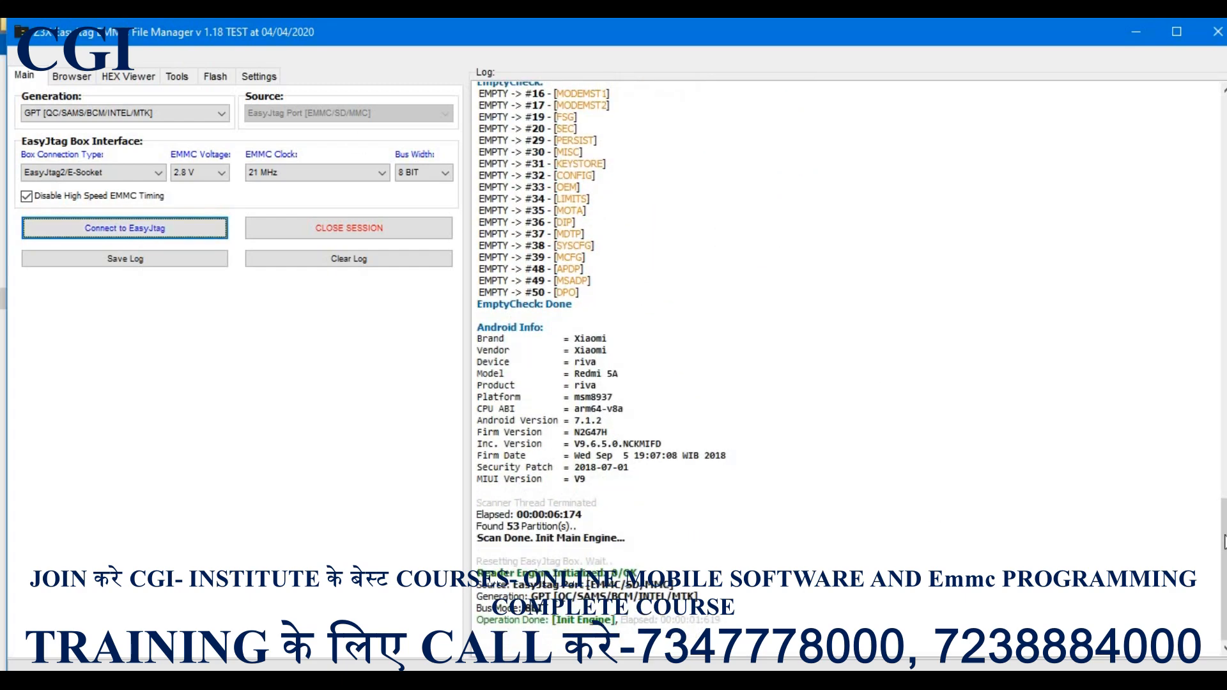
pyautogui.moveTo(1222, 534); pyautogui.dragTo(1222, 245)
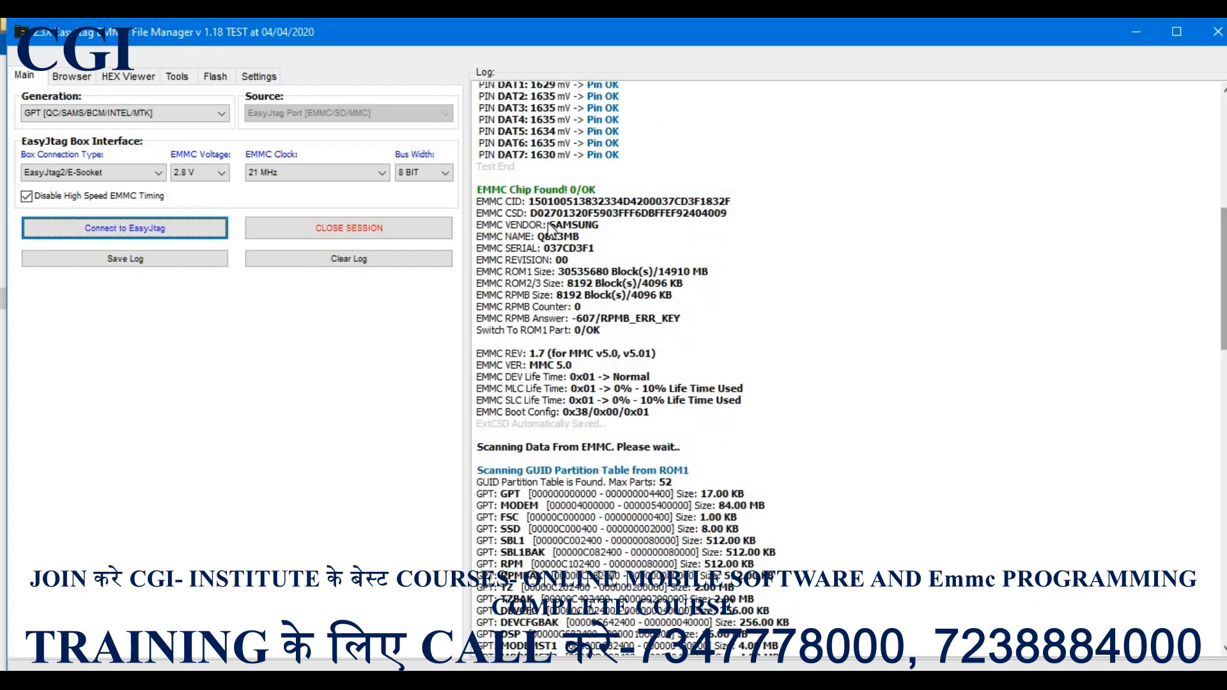
pyautogui.click(525, 201)
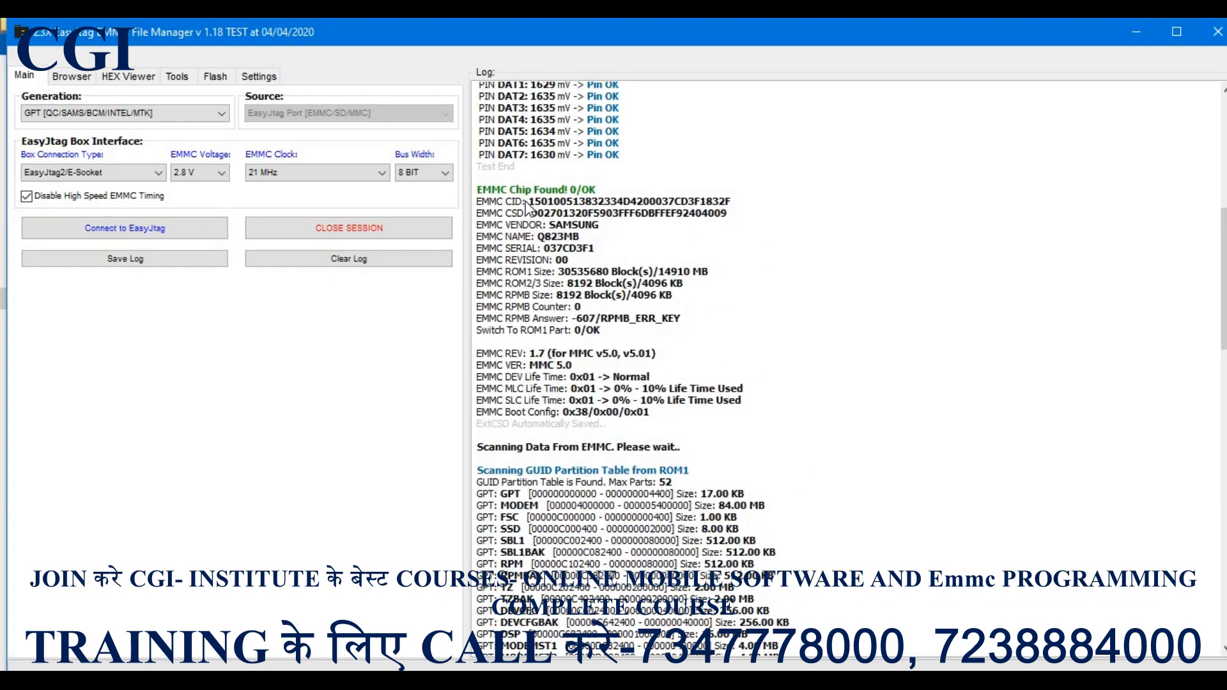
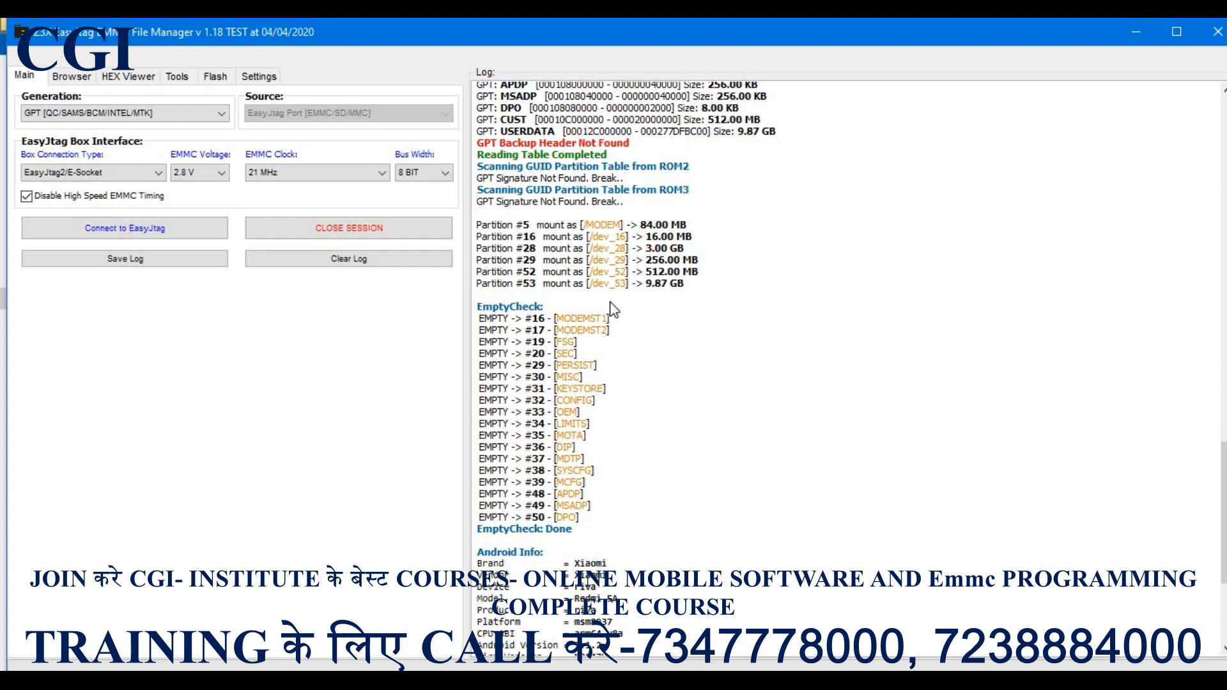
# - Examine the EmptyCheck partition list and the Android Info section in the log
pyautogui.scroll(-2, 569, 350)
pyautogui.moveTo(524, 257); pyautogui.dragTo(533, 467)
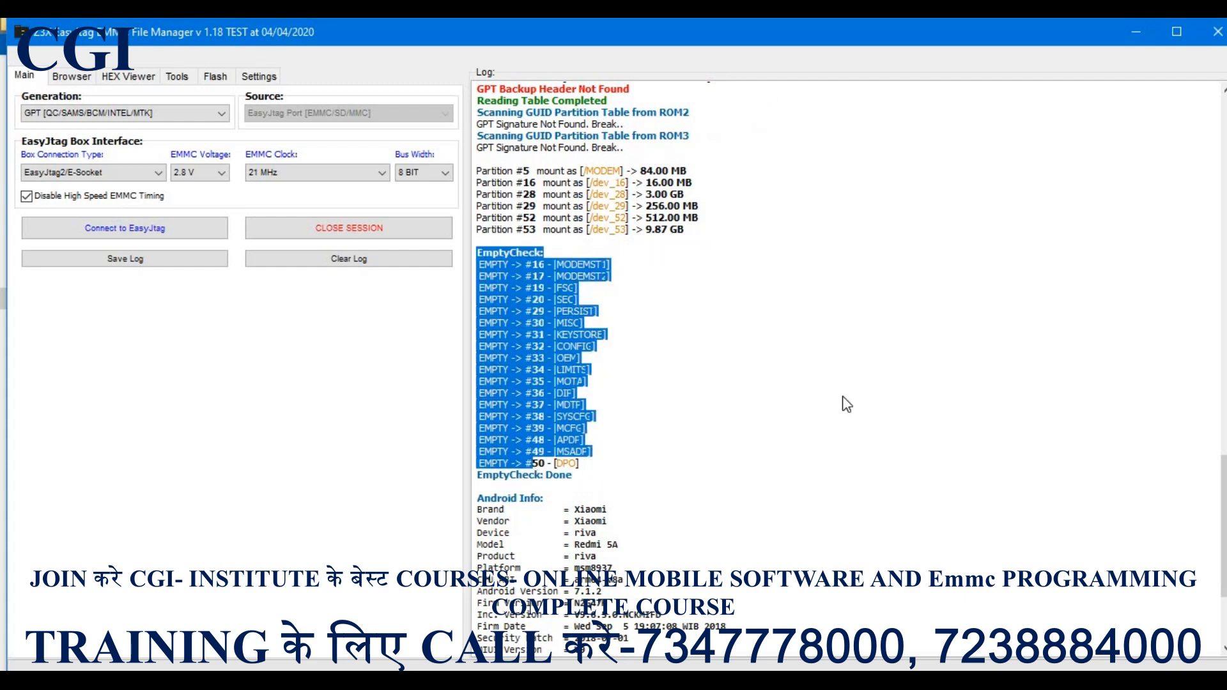
pyautogui.scroll(-3, 842, 397)
pyautogui.click(841, 396)
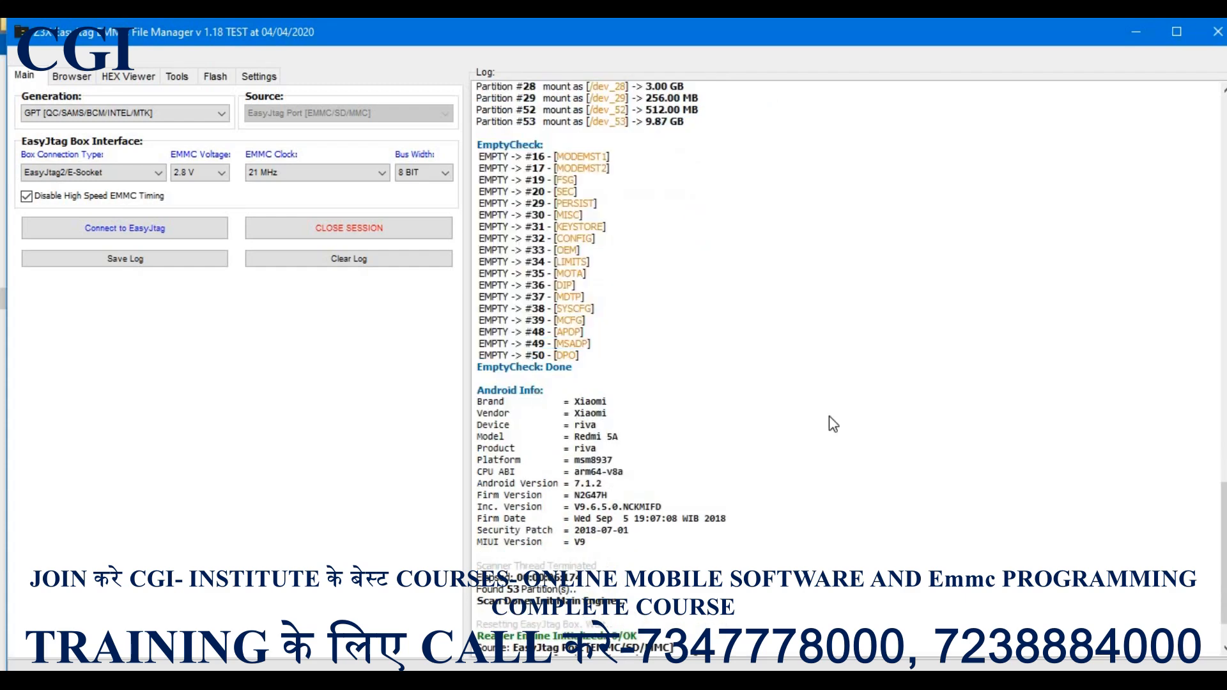
pyautogui.scroll(-2, 831, 434)
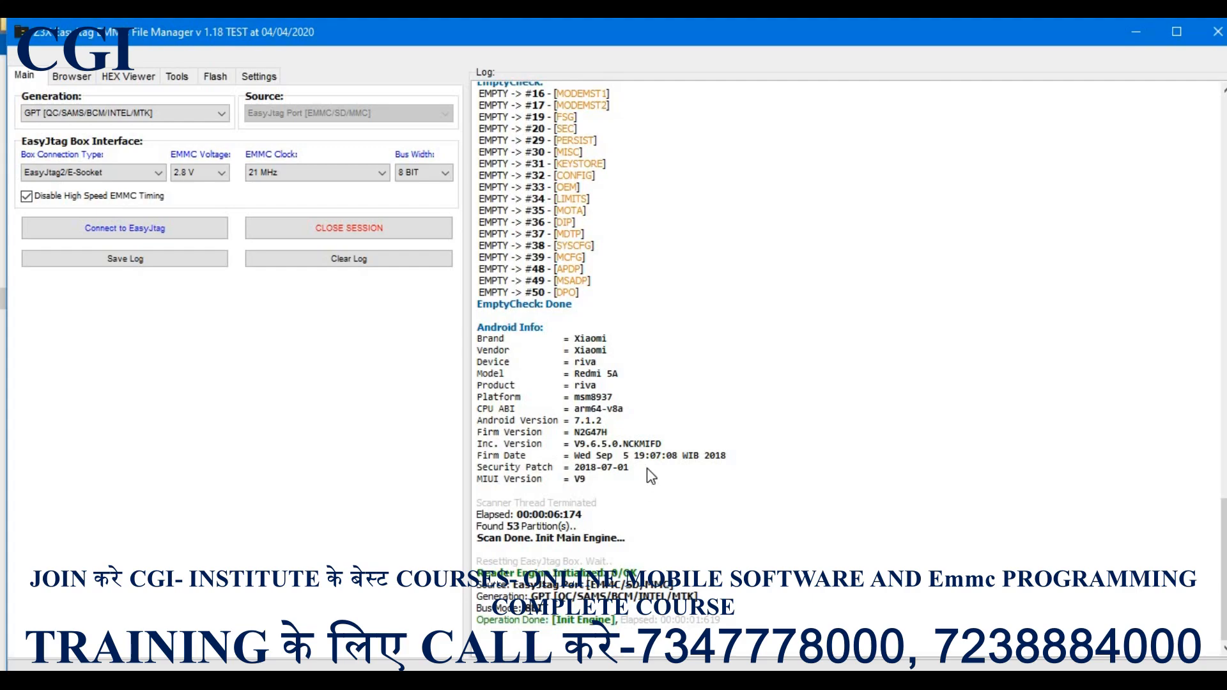
# - Review the log's GUID partition table, pin test, eMMC chip sizes and life time entries
pyautogui.scroll(10, 647, 471)
pyautogui.scroll(15, 647, 468)
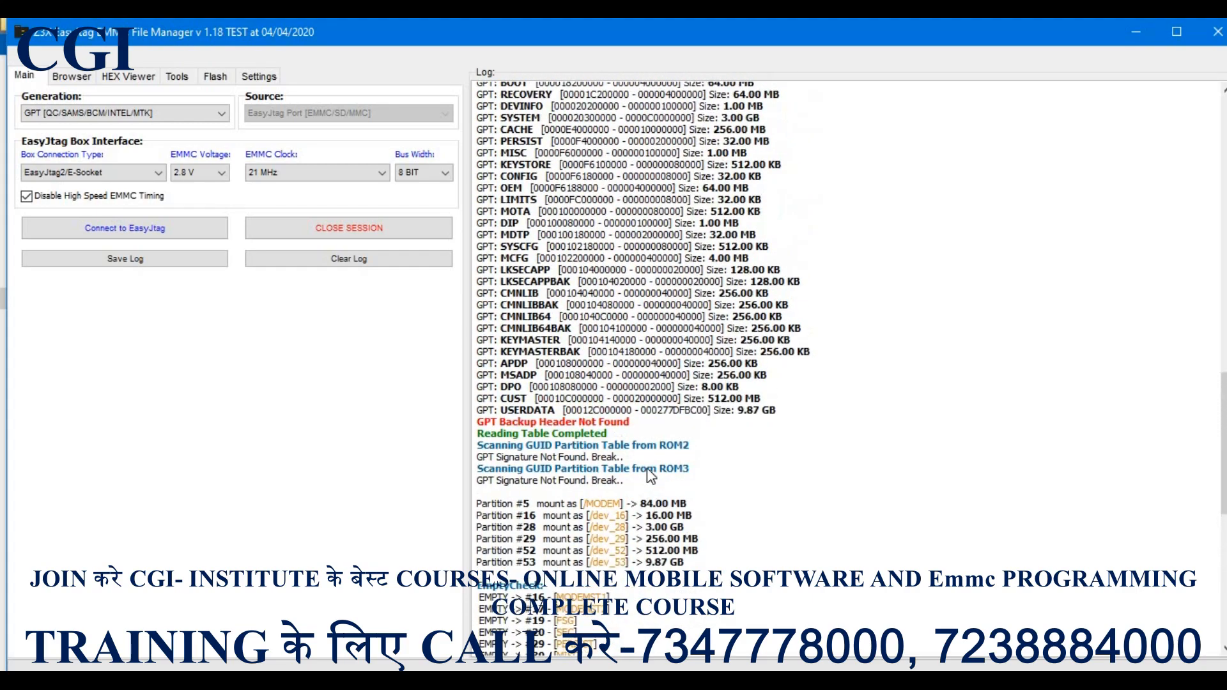
pyautogui.scroll(9, 647, 468)
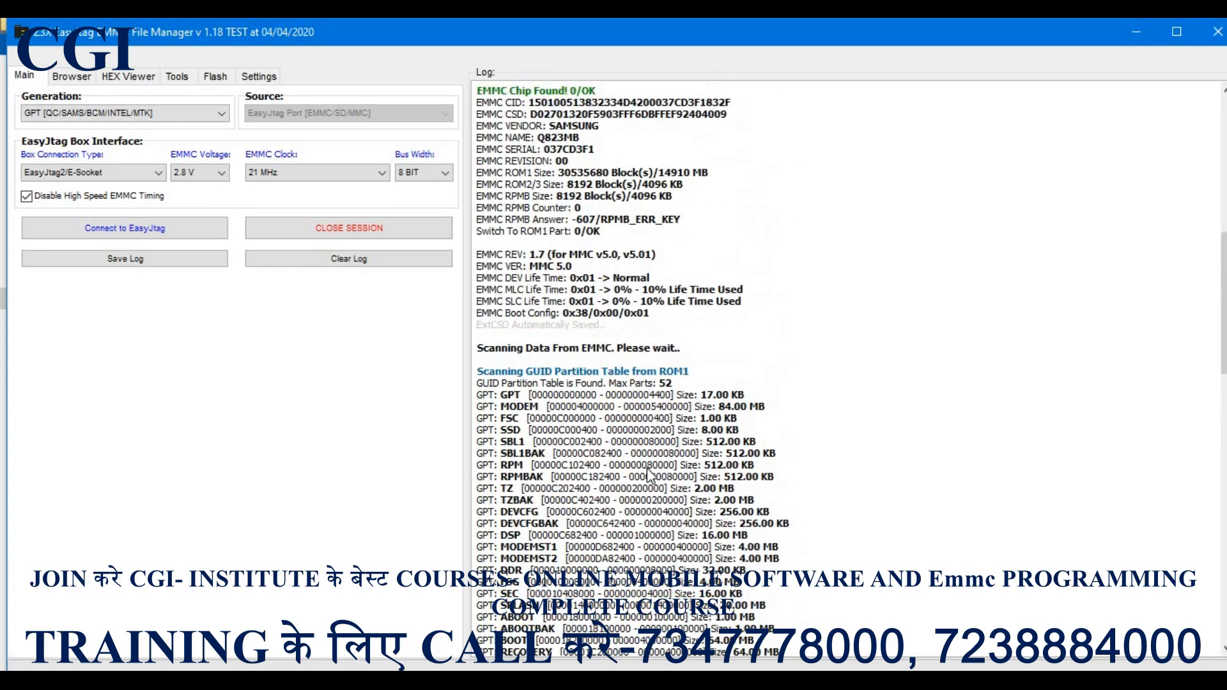
pyautogui.scroll(6, 675, 354)
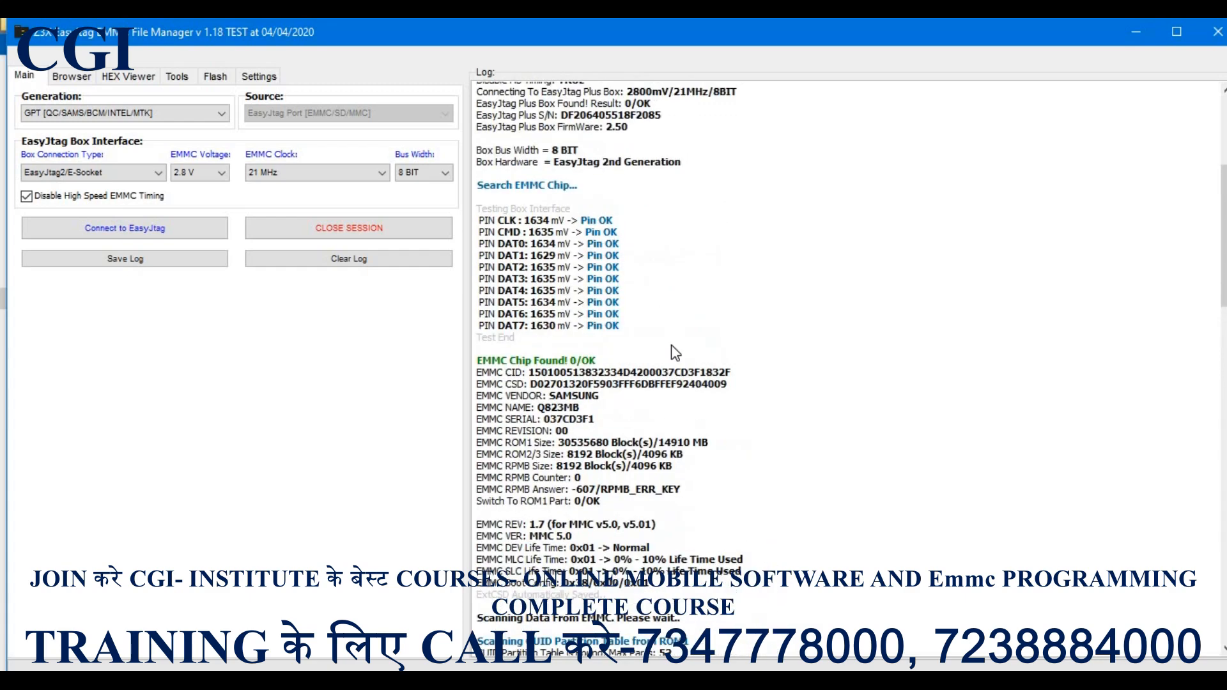
pyautogui.scroll(-1, 675, 353)
pyautogui.scroll(-3, 675, 353)
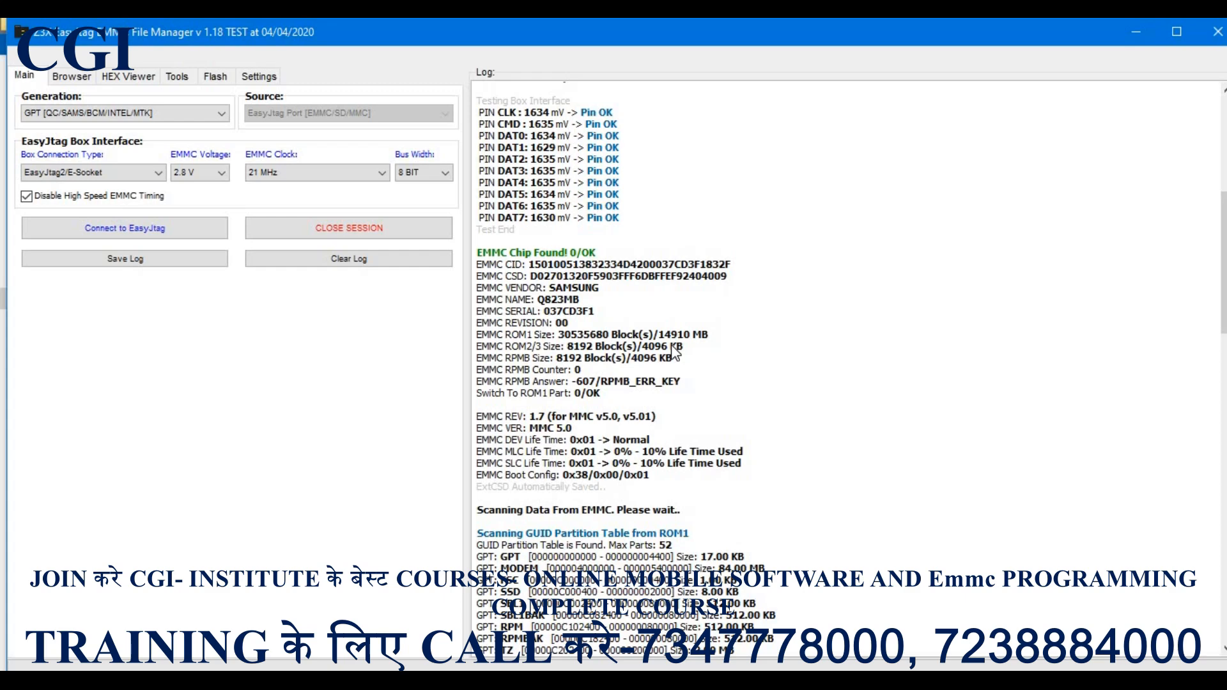
pyautogui.scroll(-6, 665, 272)
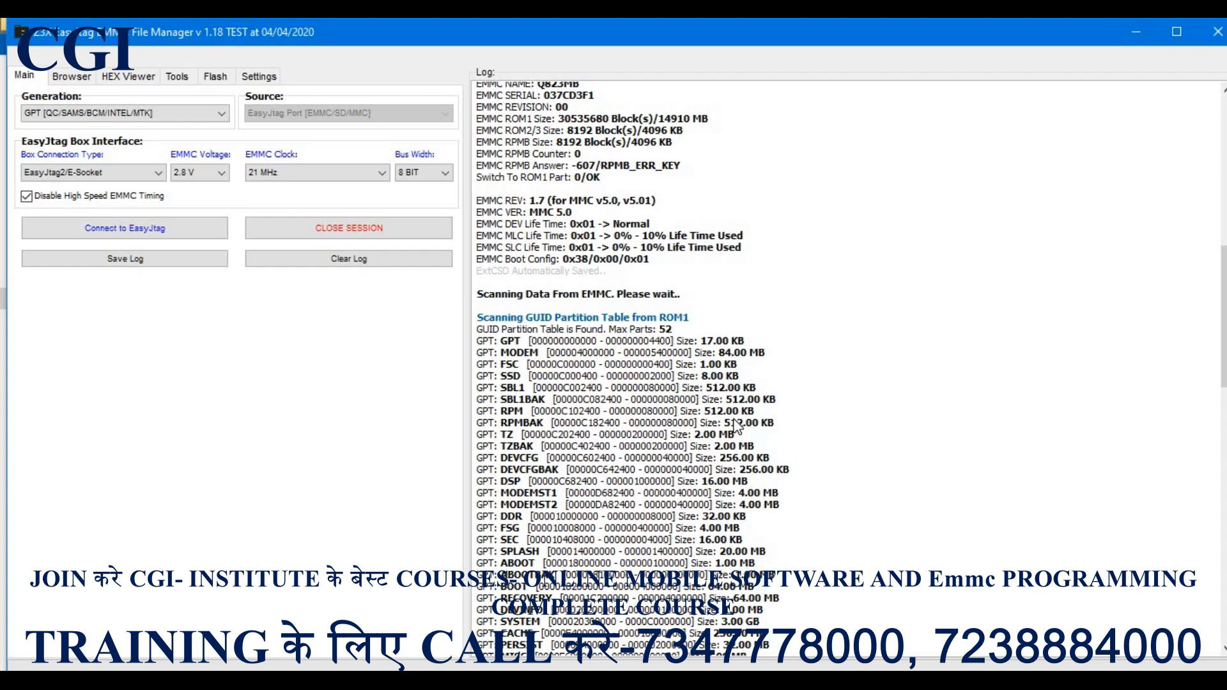
# - Review the available lock, file system, data extraction, wipe, EMMC and sparse tools, and return to the main connection settings
pyautogui.click(178, 78)
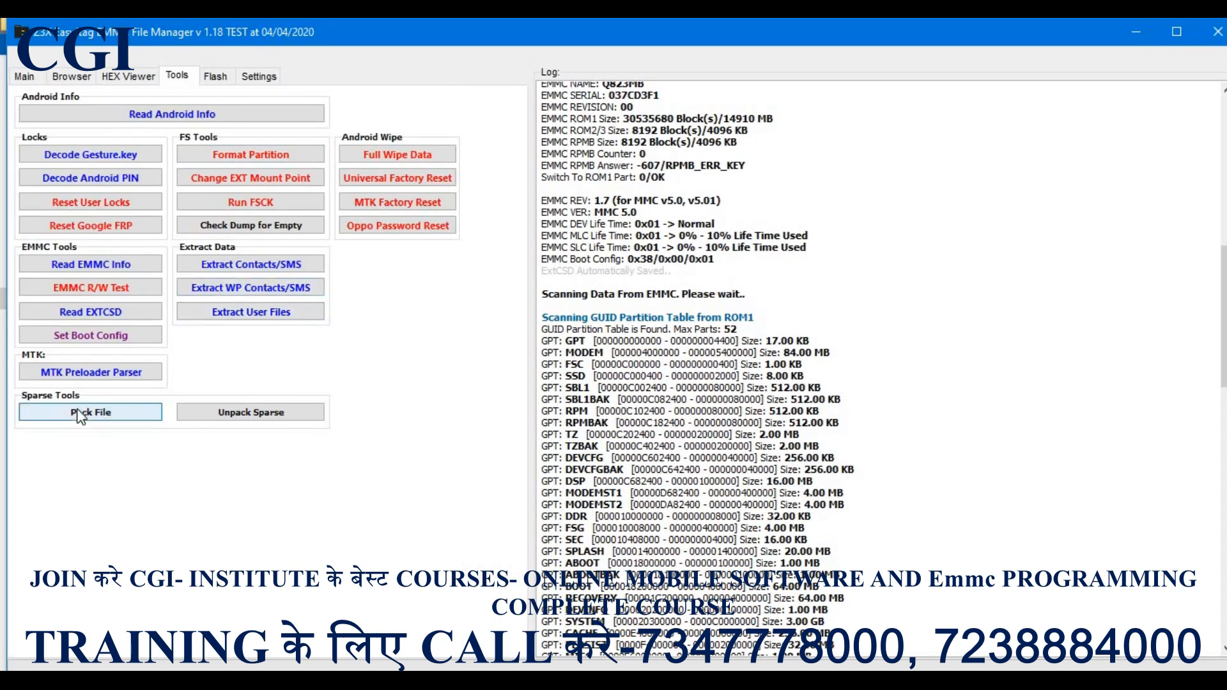
pyautogui.click(25, 77)
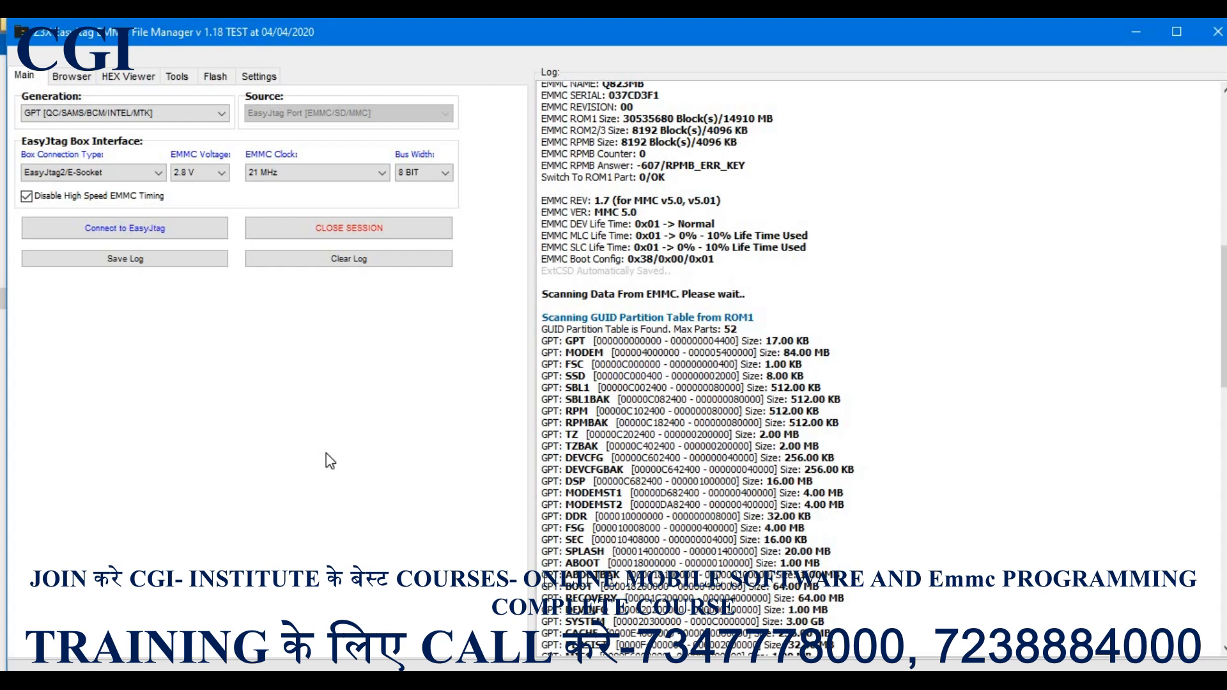
pyautogui.click(177, 76)
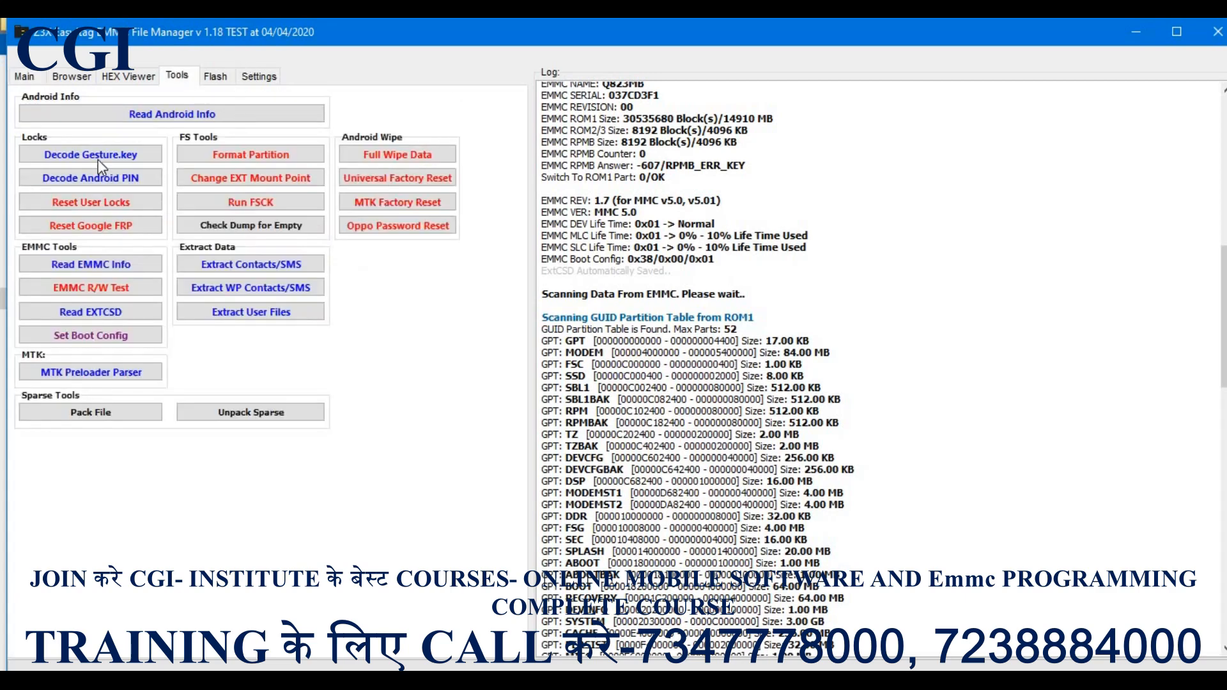
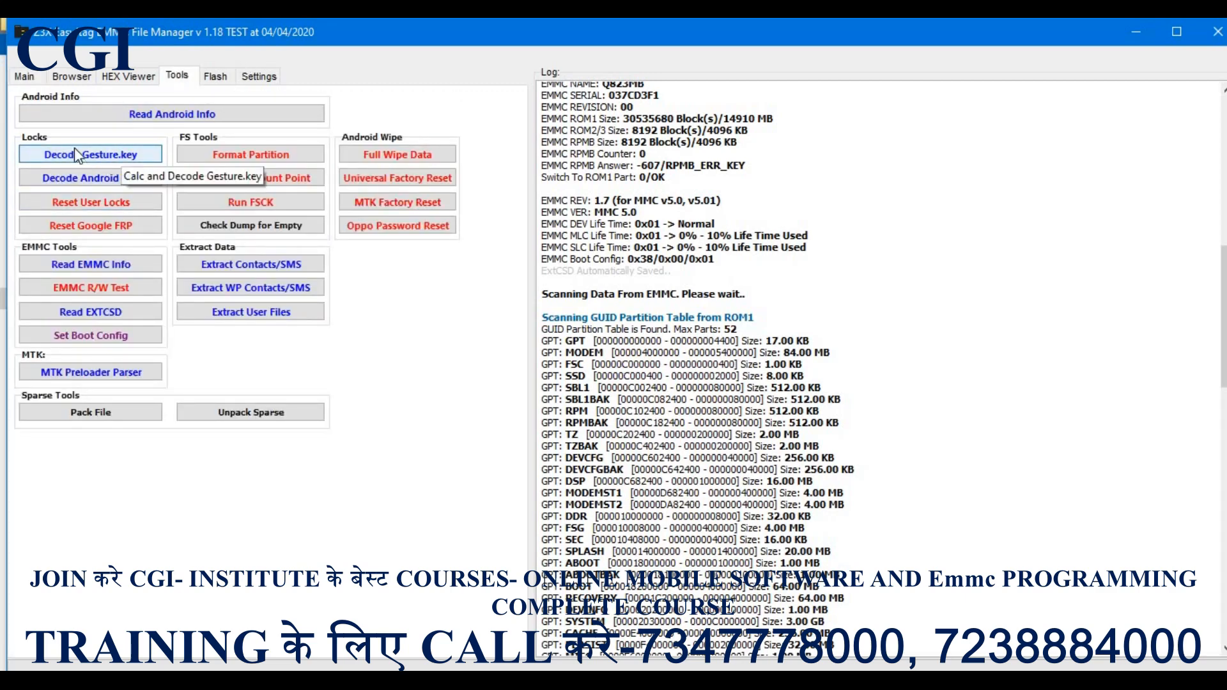
pyautogui.click(29, 75)
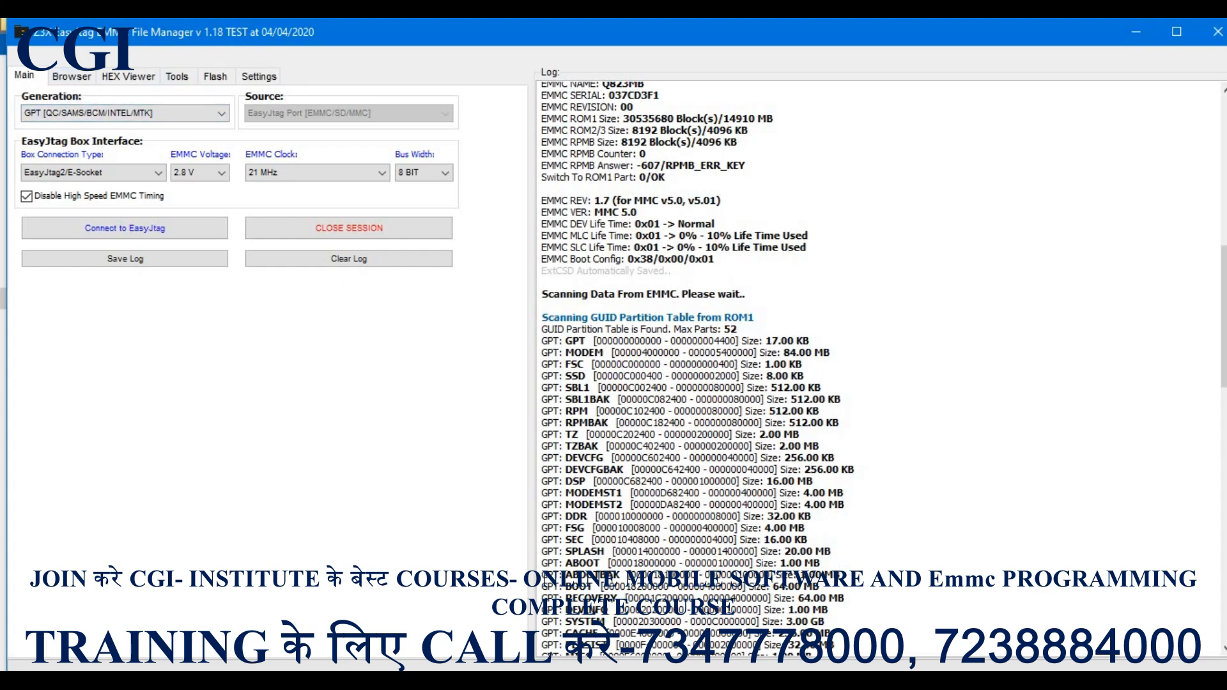
# - Review the Generation options, try EMPTY MODE, and set the generation back to GPT [QC/SAMS/BCM/INTEL/MTK]
pyautogui.click(181, 115)
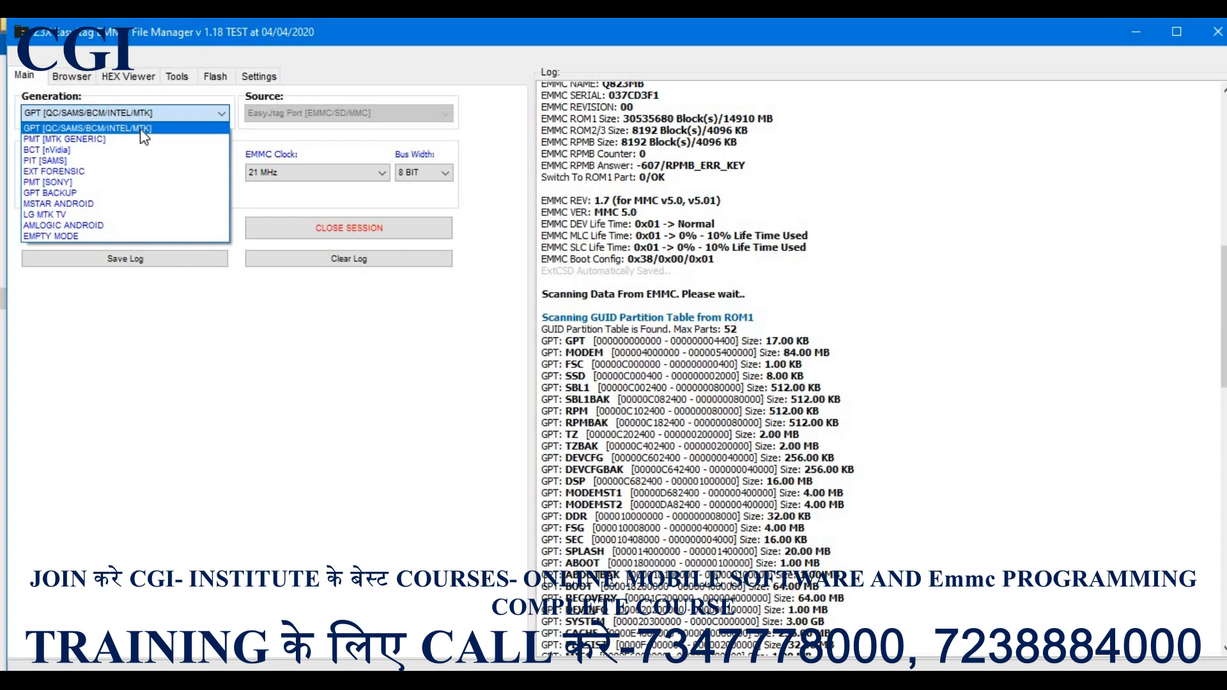
pyautogui.click(142, 129)
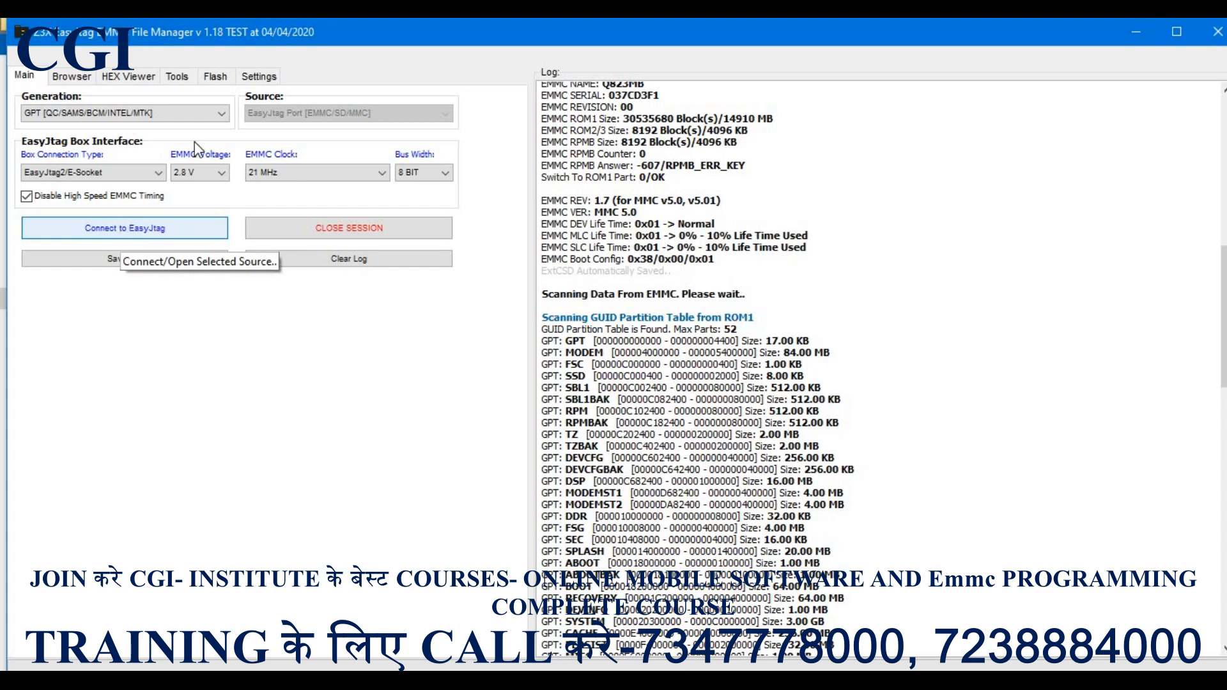
pyautogui.click(200, 112)
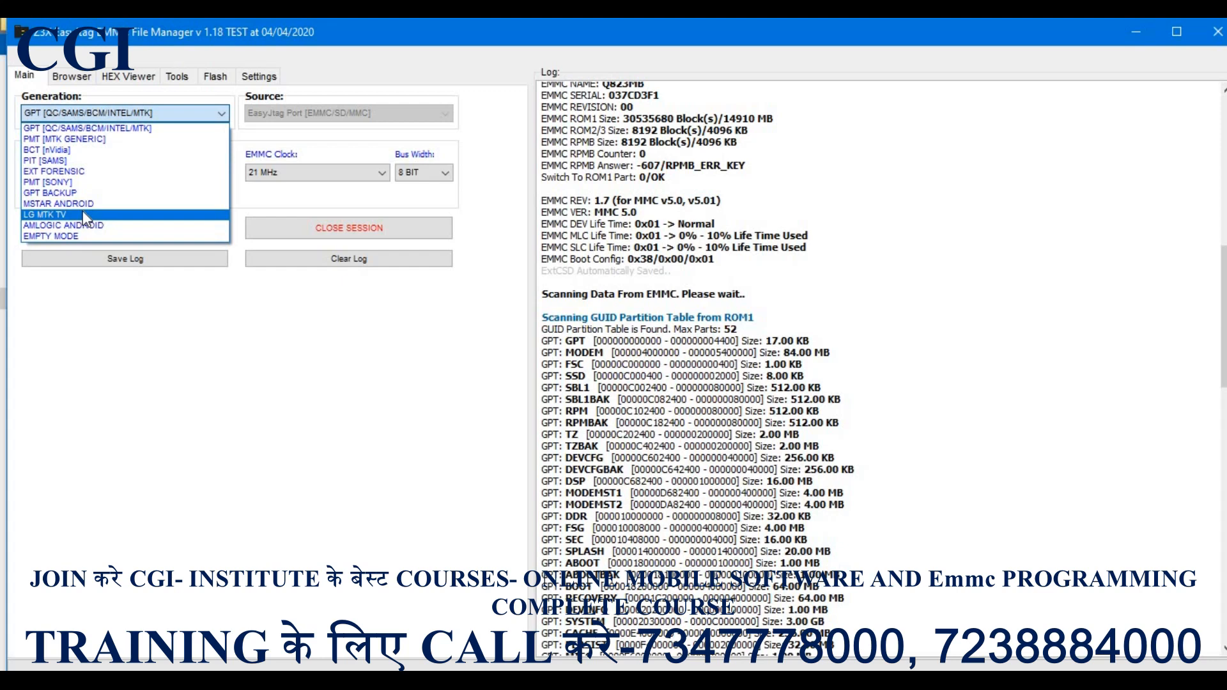
pyautogui.click(109, 238)
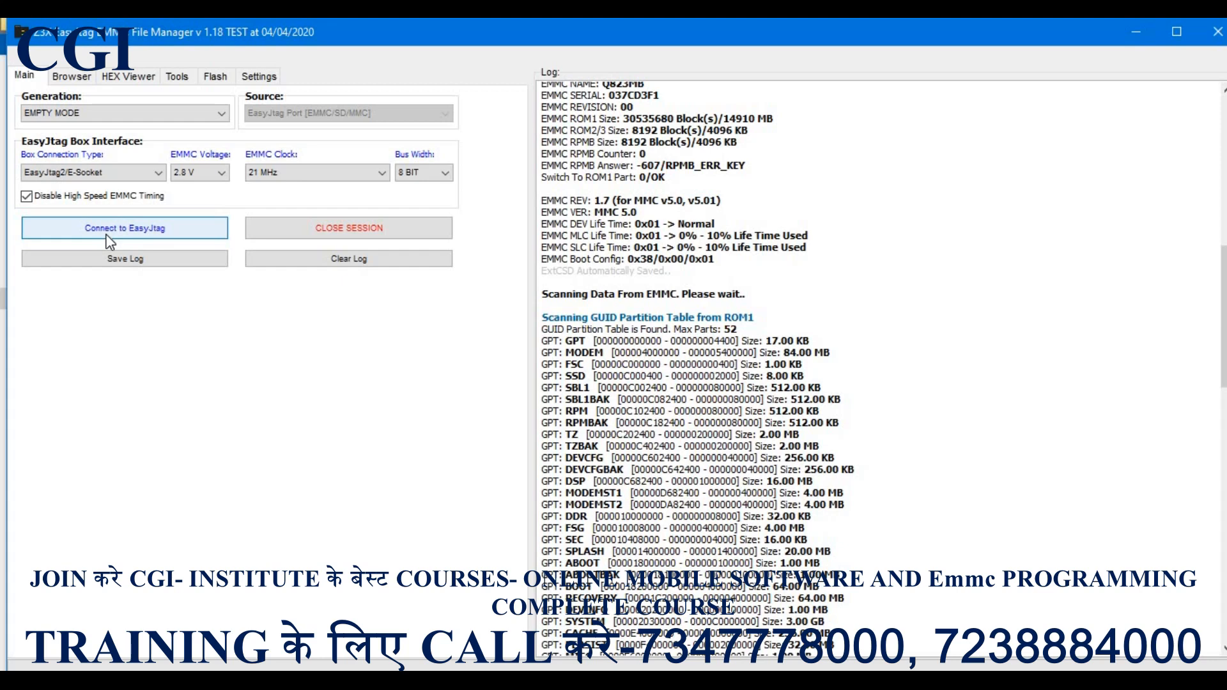
pyautogui.click(184, 115)
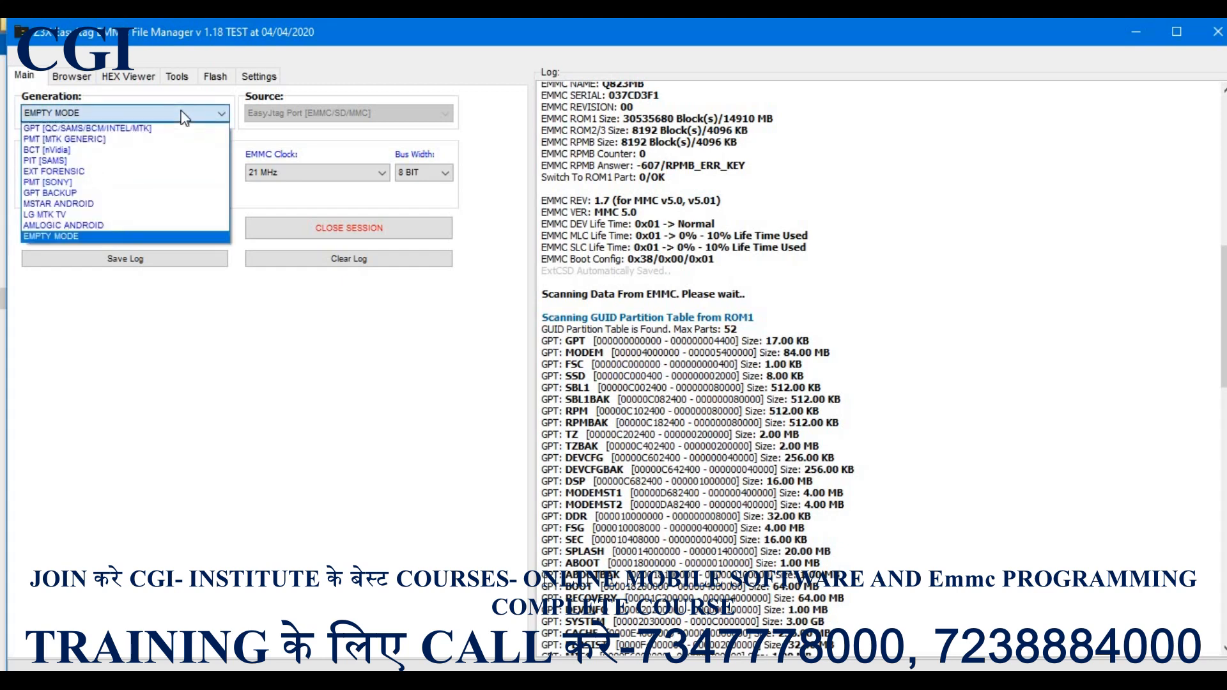
pyautogui.click(144, 128)
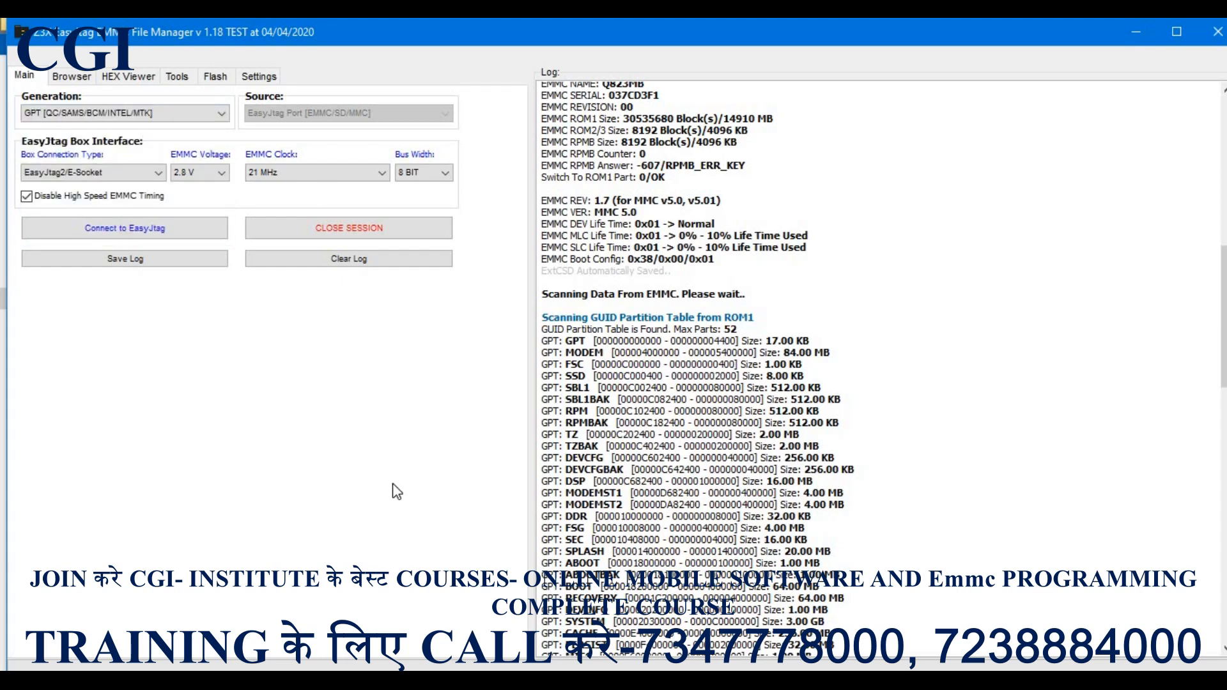
# - Close the EasyJtag session and set the source to Qualcomm 9008 EMMC/UFS/AUTO
pyautogui.click(360, 238)
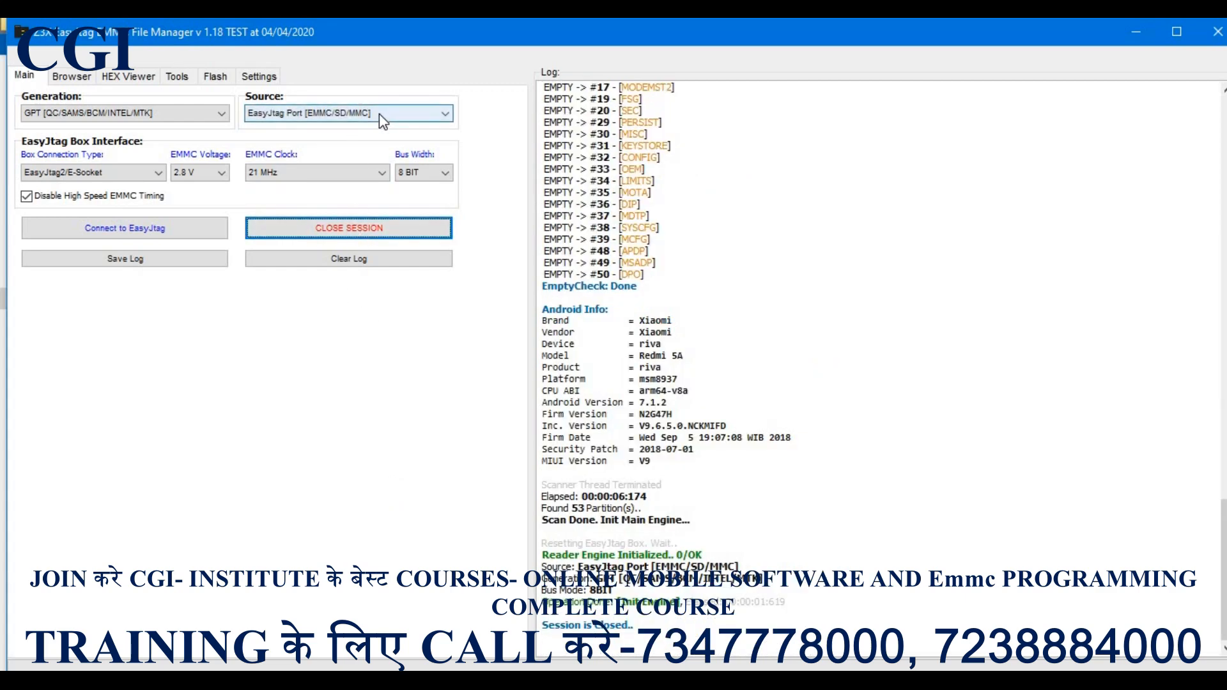
pyautogui.click(379, 116)
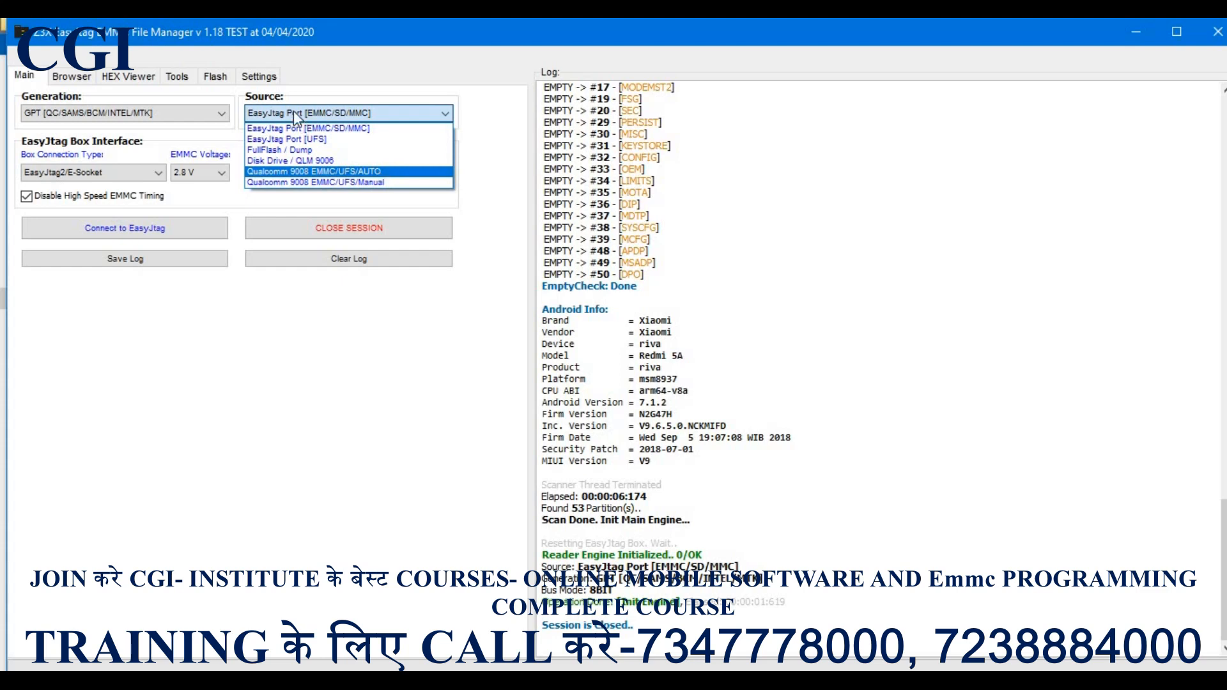
pyautogui.click(382, 171)
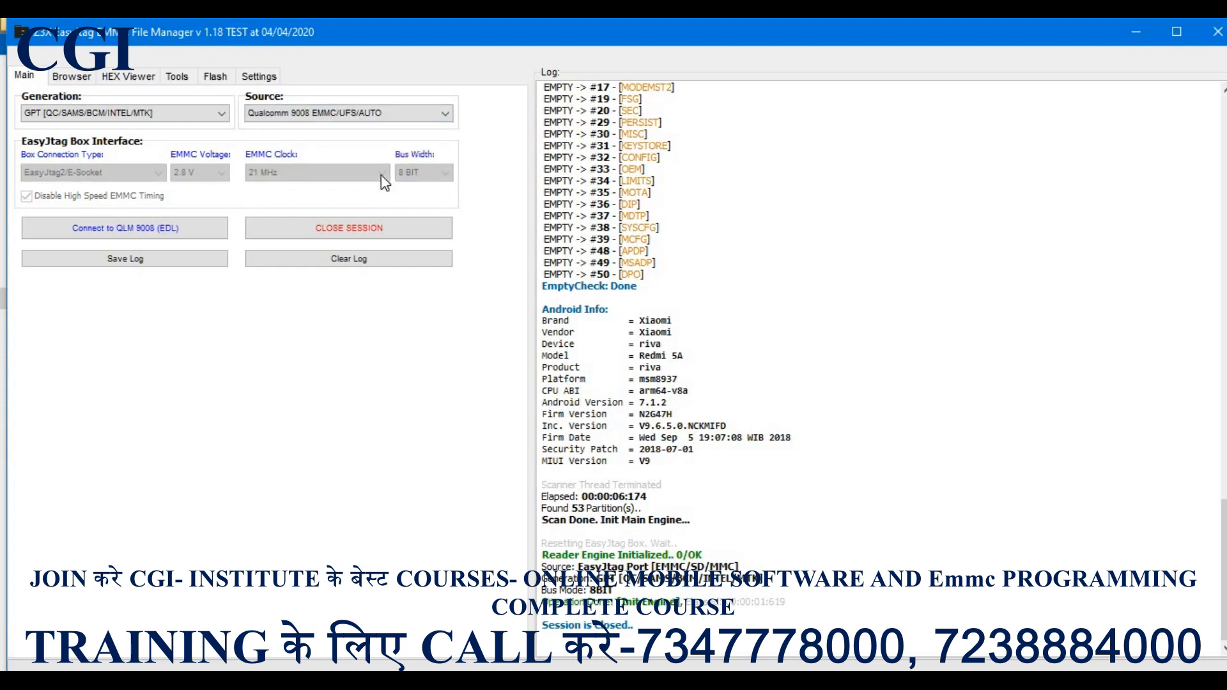
pyautogui.click(412, 111)
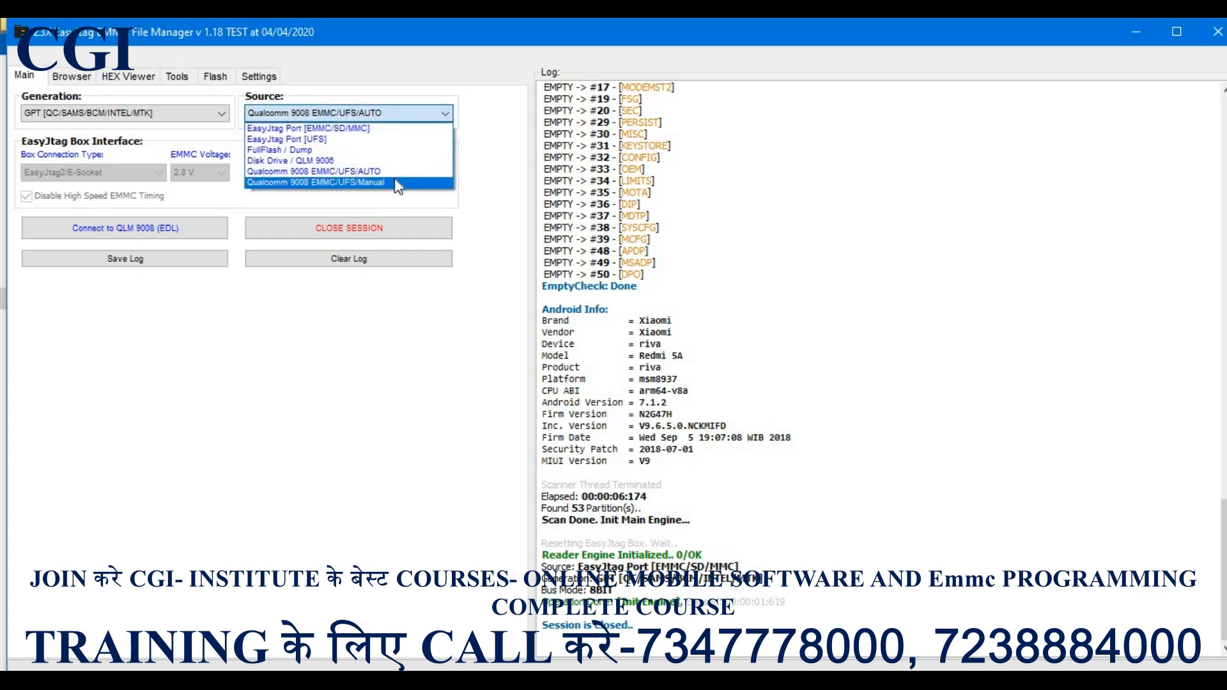
pyautogui.click(393, 171)
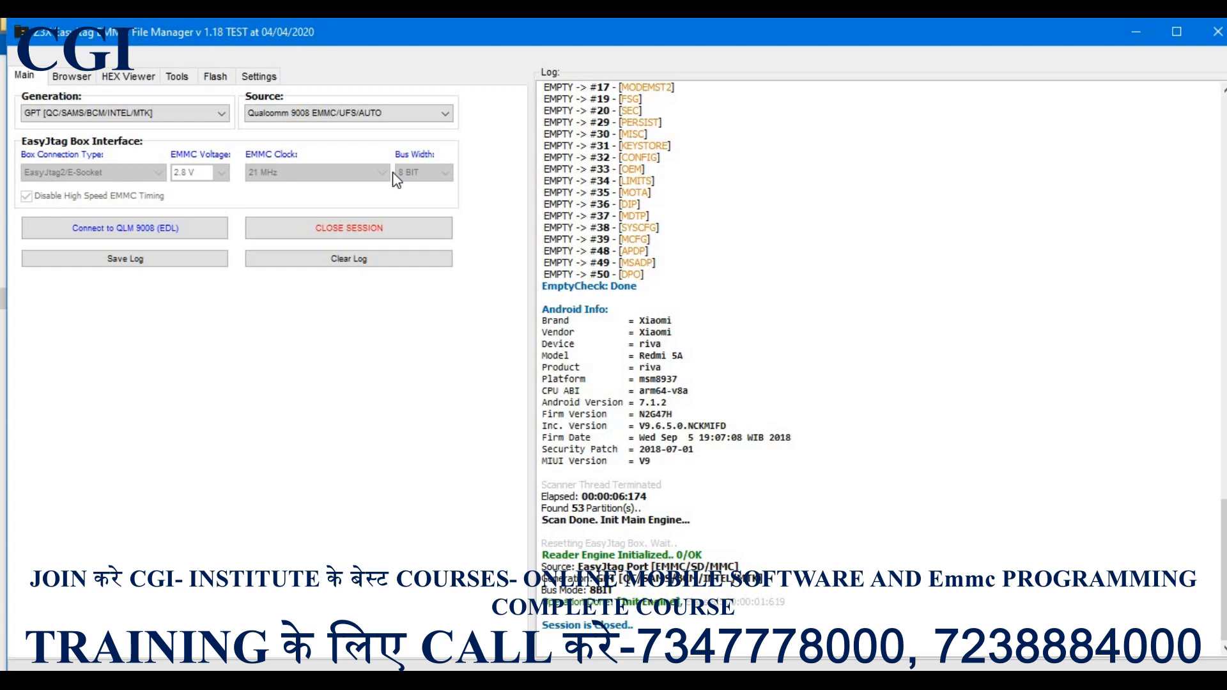
pyautogui.click(402, 117)
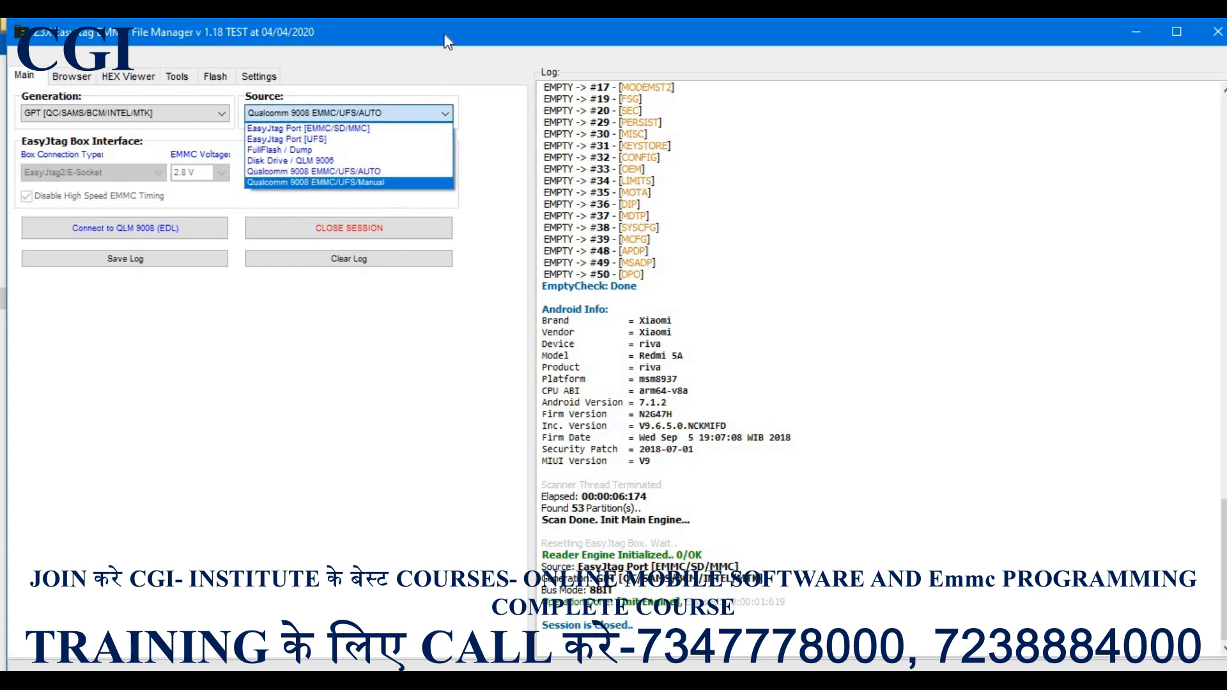
pyautogui.click(500, 257)
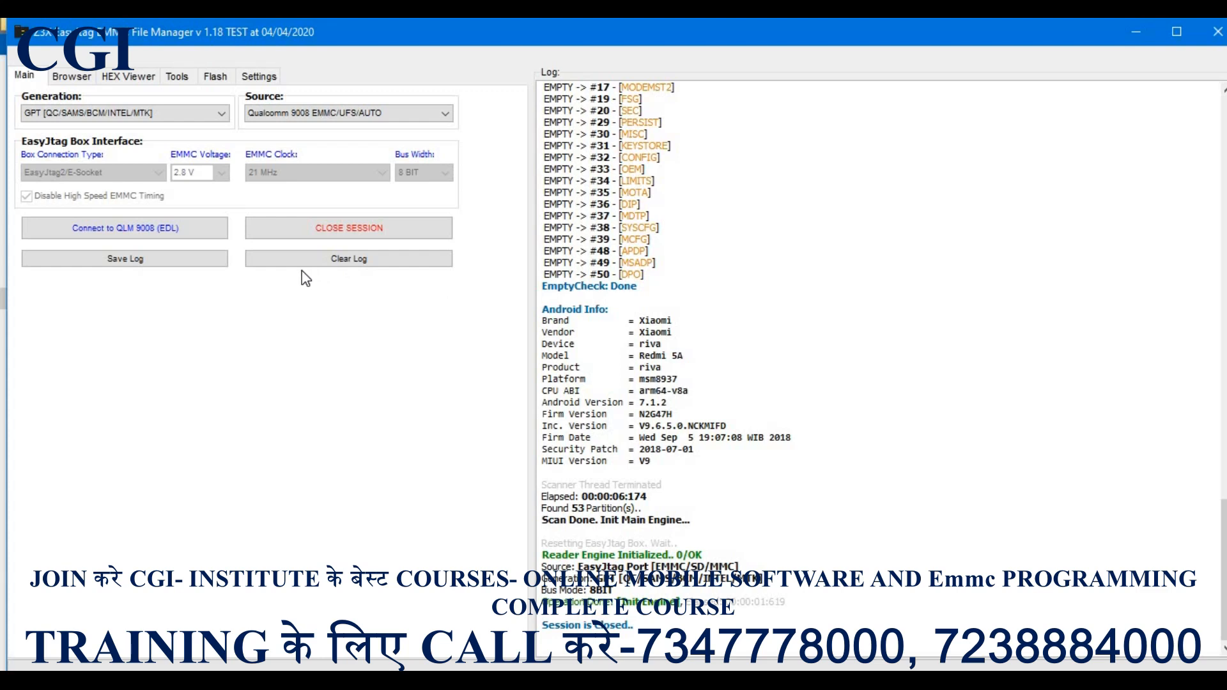
# - Close the session and restart the EMMC File Manager from EmmcManager.exe in the EmmcManager-1.18-04-04-2020 folder
pyautogui.click(314, 230)
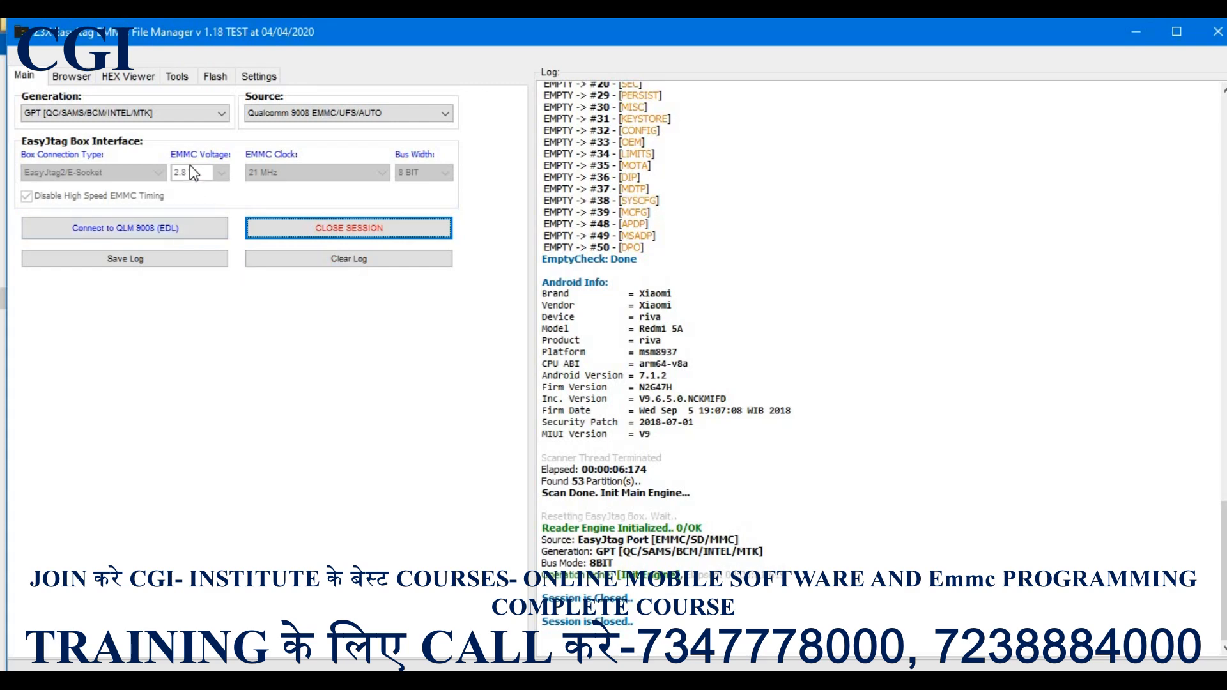
pyautogui.click(1218, 34)
pyautogui.click(607, 420)
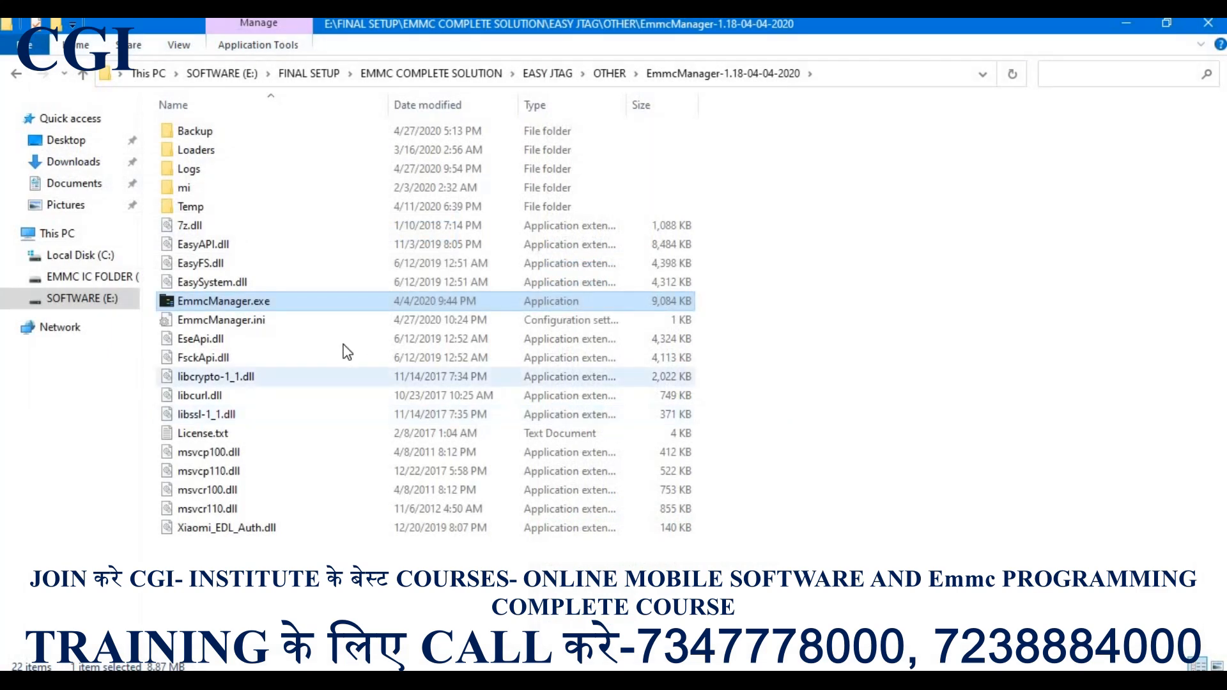
pyautogui.doubleClick(228, 300)
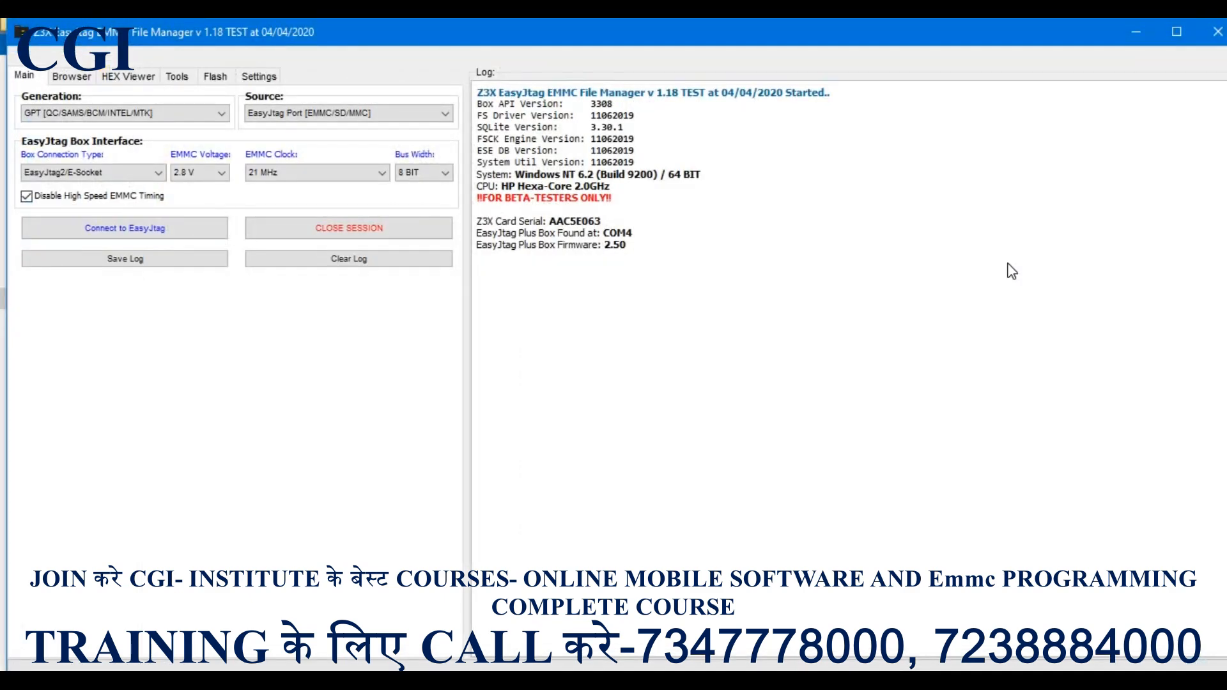
# - Review the source and box connection type options, choosing EasyJtag2/E-Socket as the connection type
pyautogui.click(398, 108)
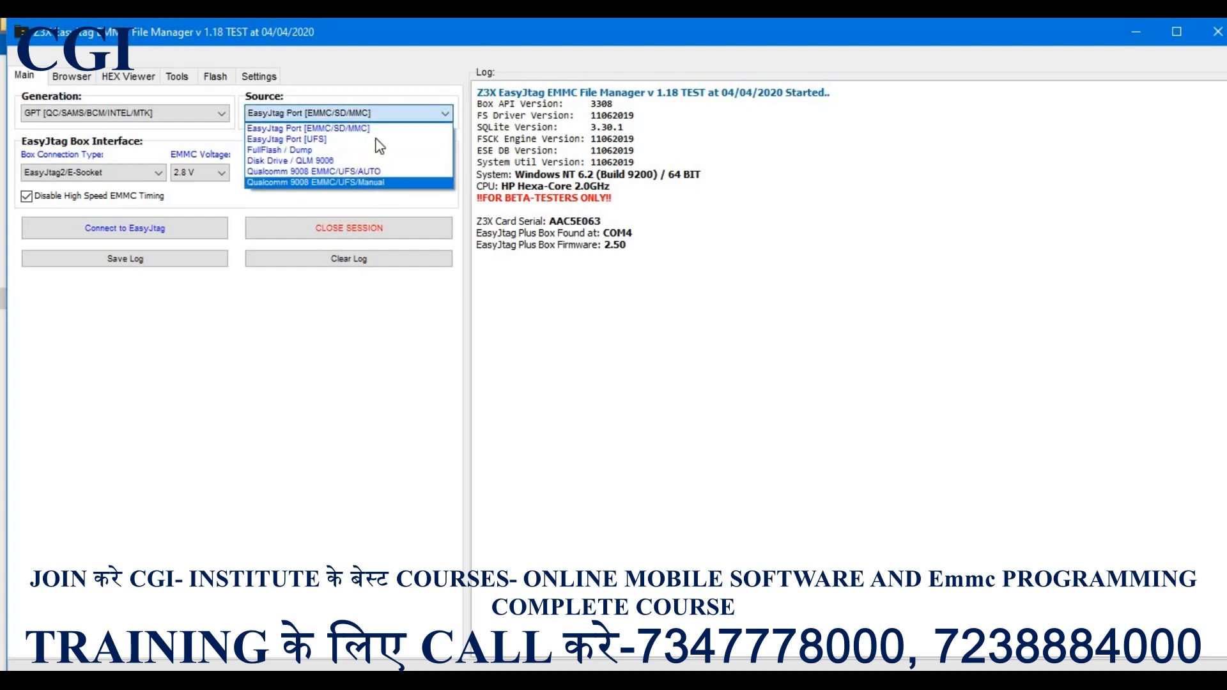
pyautogui.click(117, 383)
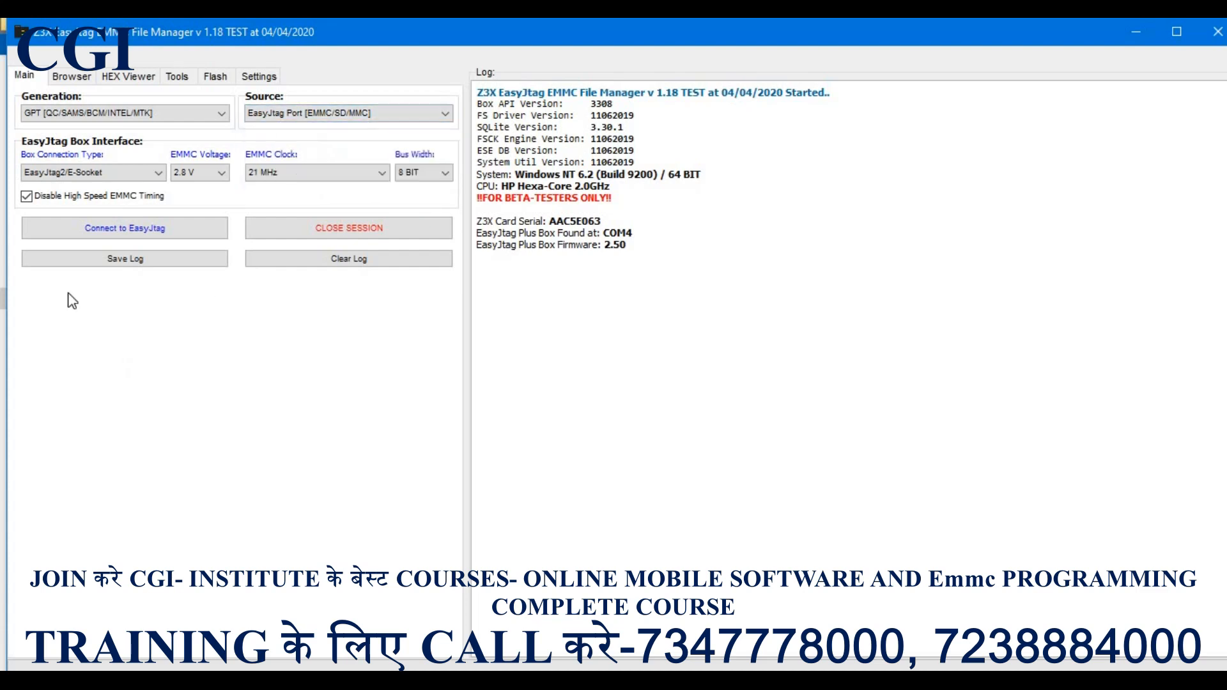
pyautogui.click(136, 170)
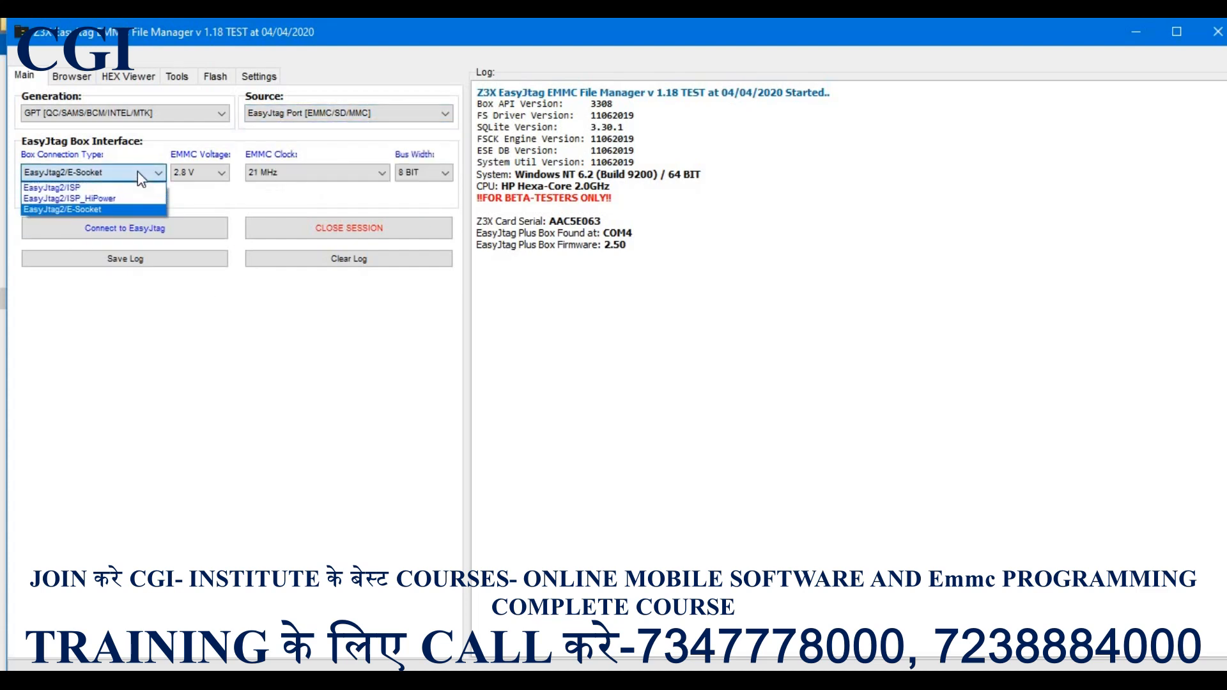
pyautogui.click(114, 210)
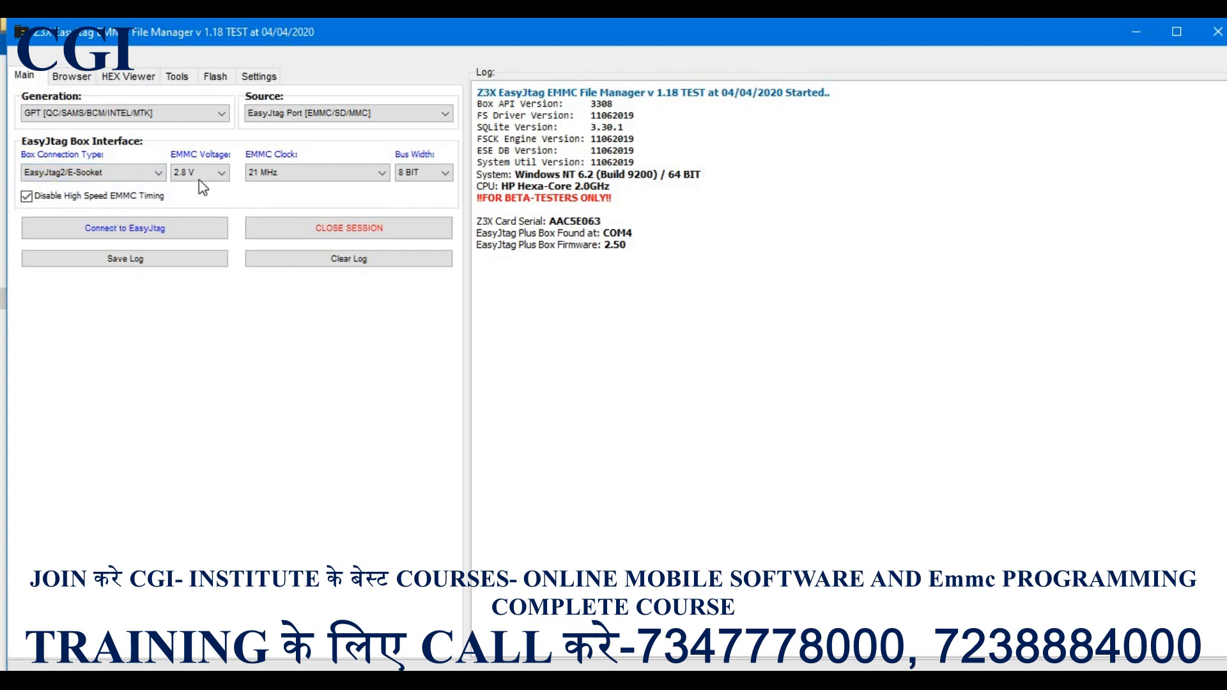
# - Review the available EMMC voltage, EMMC clock and bus width options of the EasyJtag box interface
pyautogui.click(227, 173)
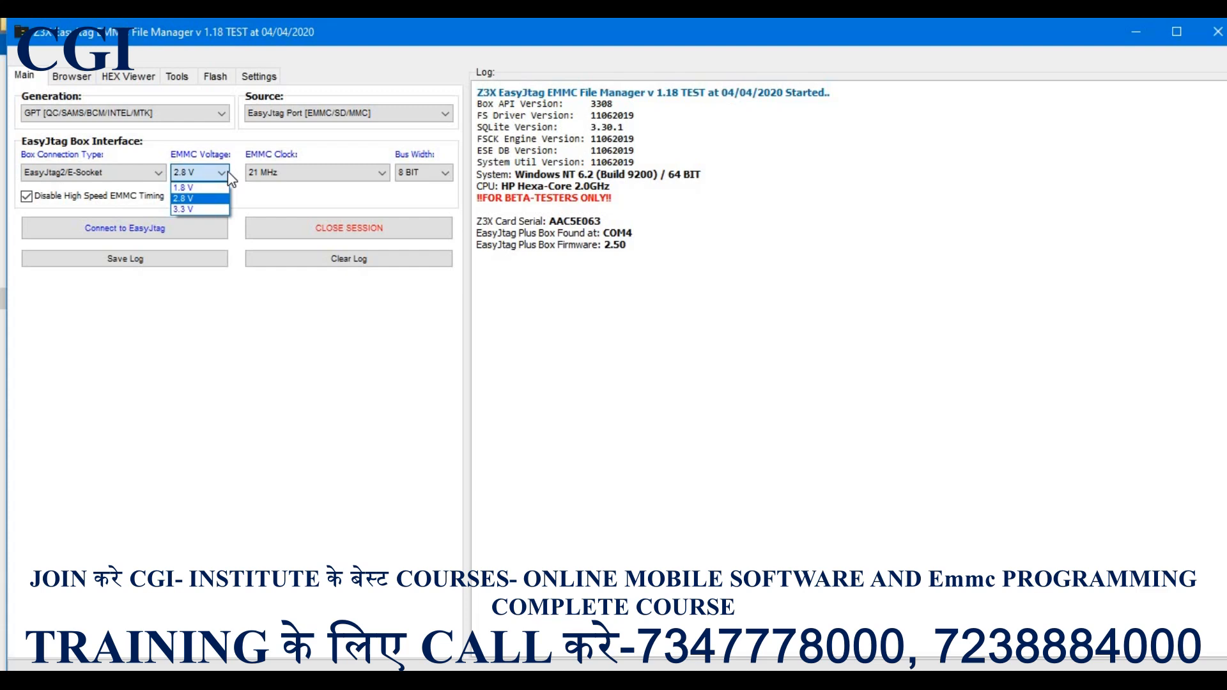
pyautogui.click(369, 179)
pyautogui.click(381, 174)
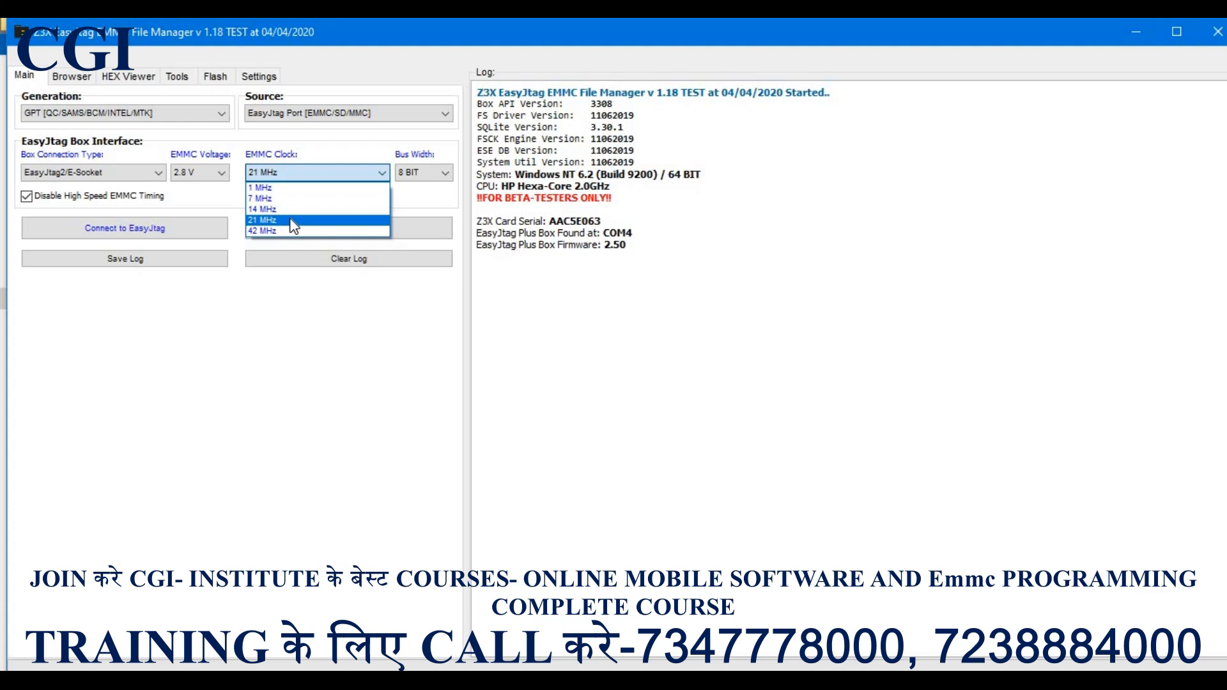
pyautogui.click(452, 172)
pyautogui.click(452, 172)
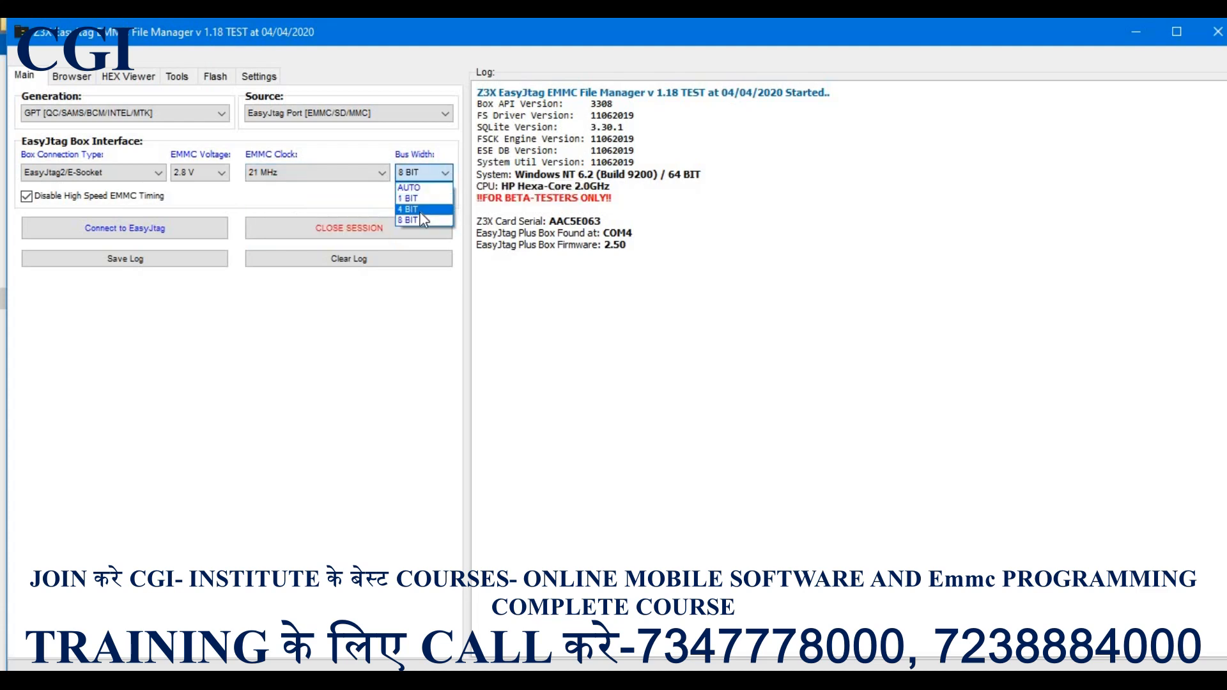
pyautogui.click(421, 137)
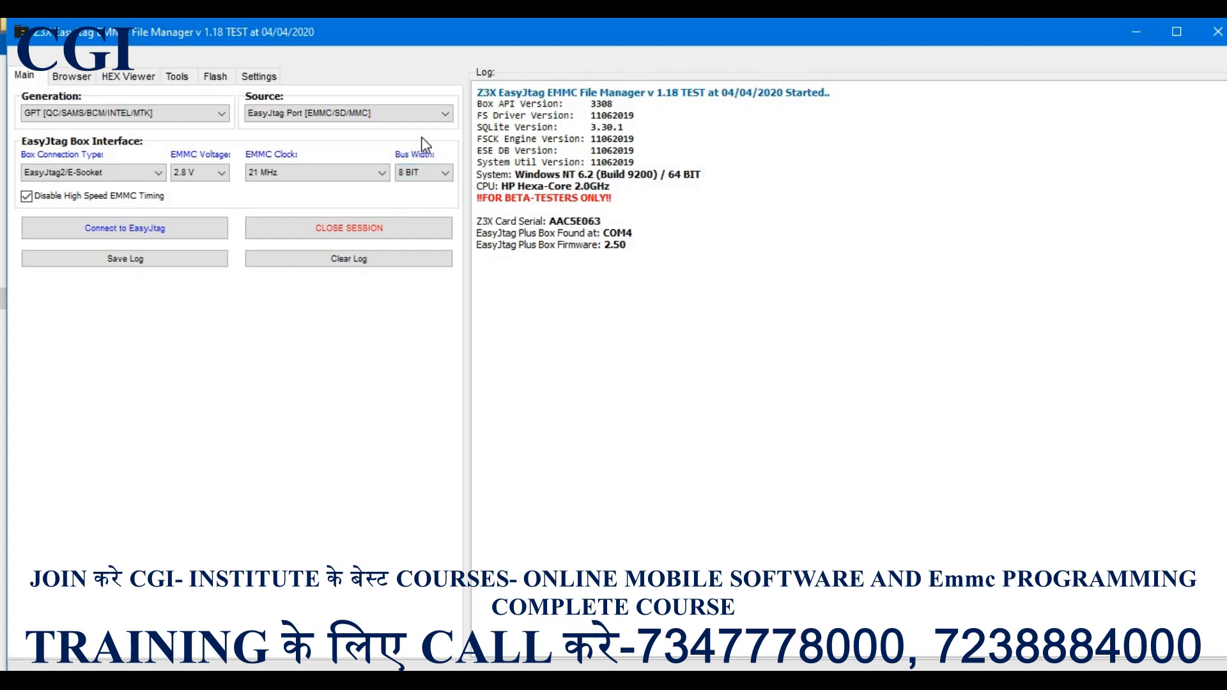
# - Connect to the EasyJtag box and examine the partition mounts and EmptyCheck list in the log
pyautogui.click(95, 228)
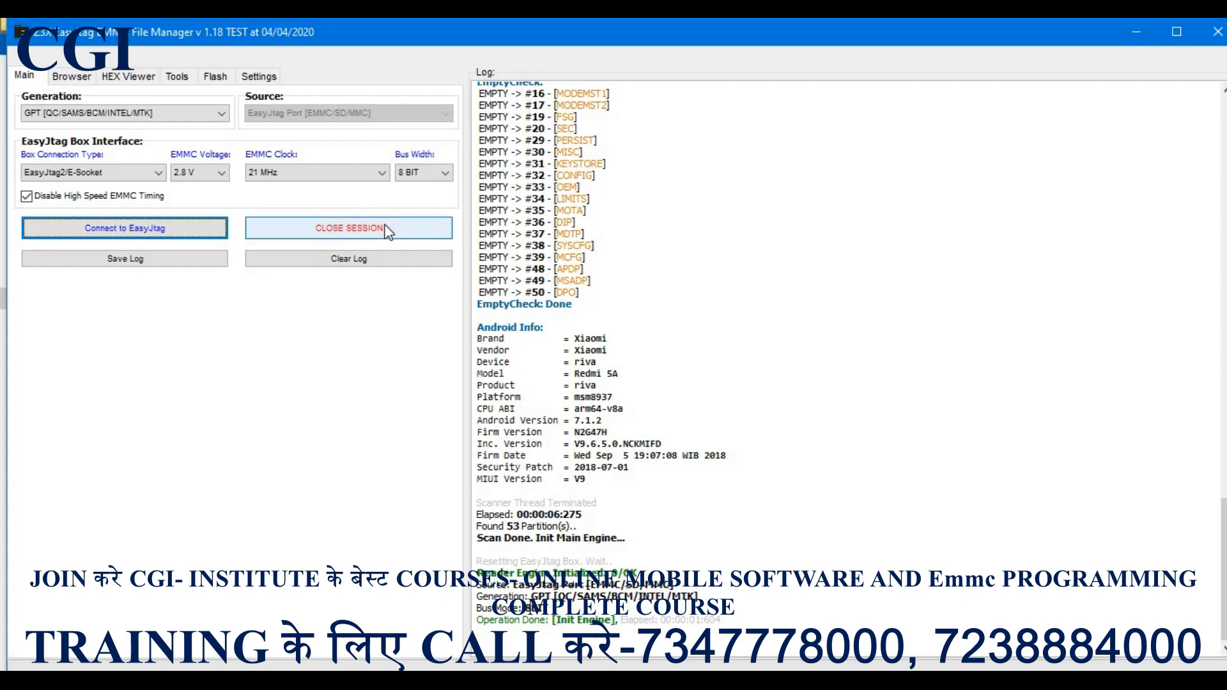
pyautogui.click(895, 397)
pyautogui.scroll(2, 882, 371)
pyautogui.scroll(3, 874, 345)
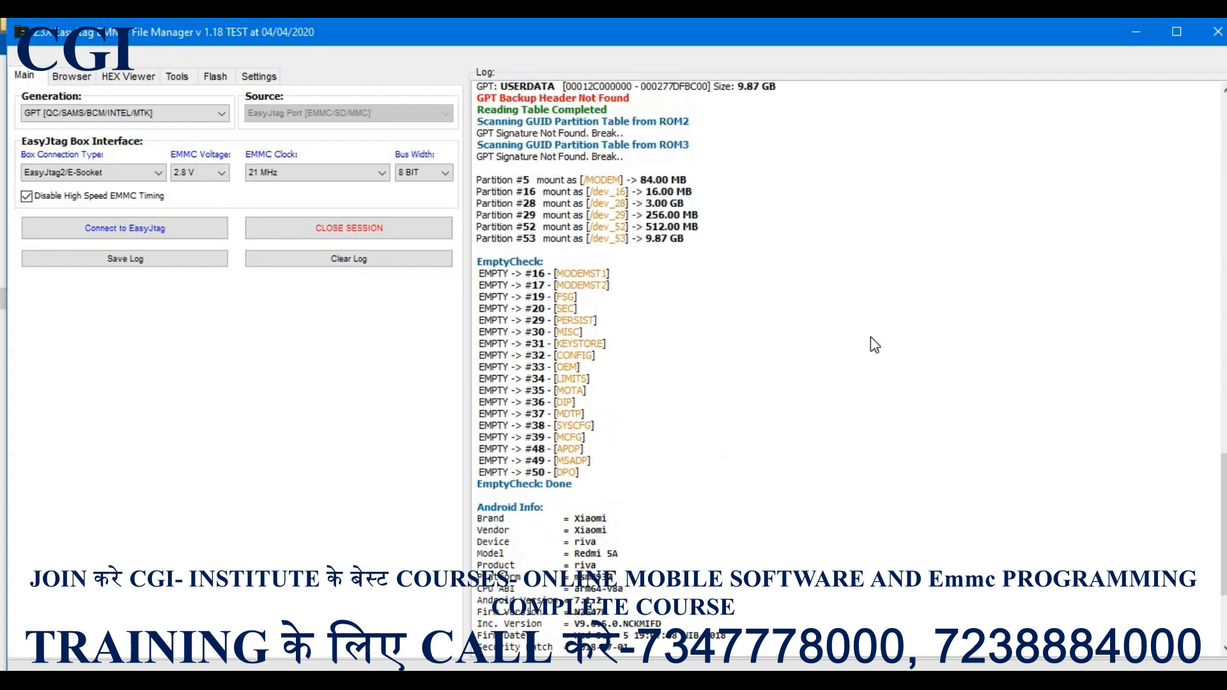
# - Clear the log and reconnect to the EasyJtag box in a fresh session
pyautogui.click(406, 256)
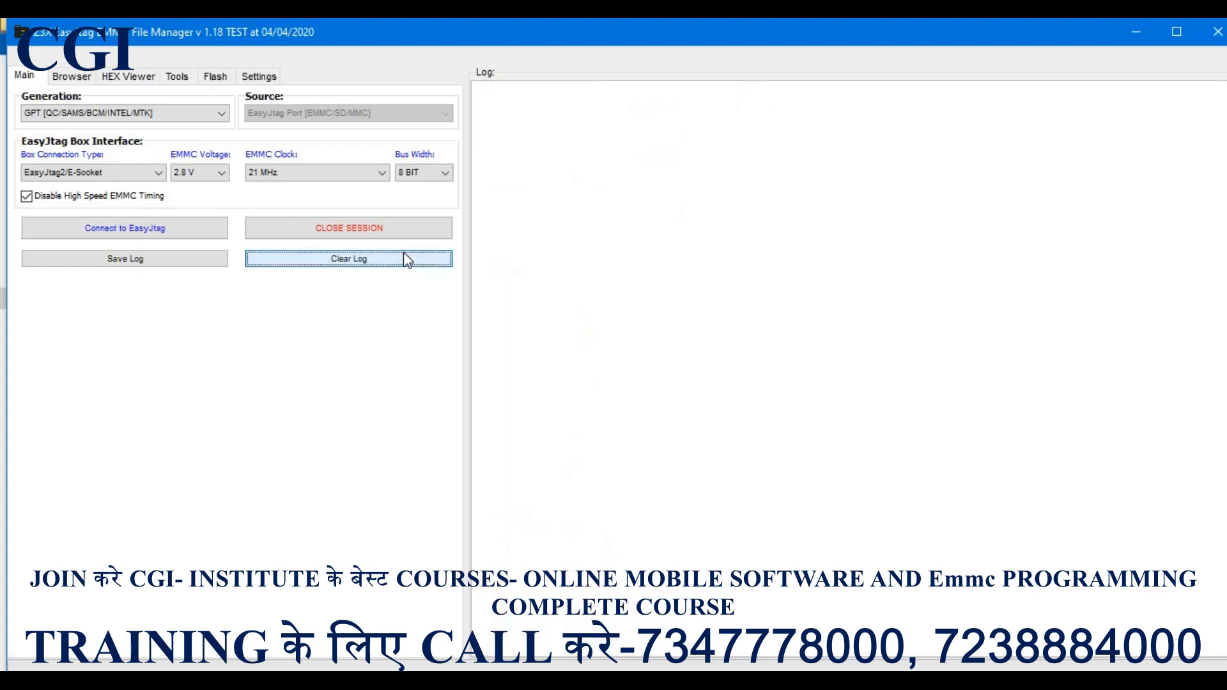
pyautogui.click(274, 230)
pyautogui.click(142, 228)
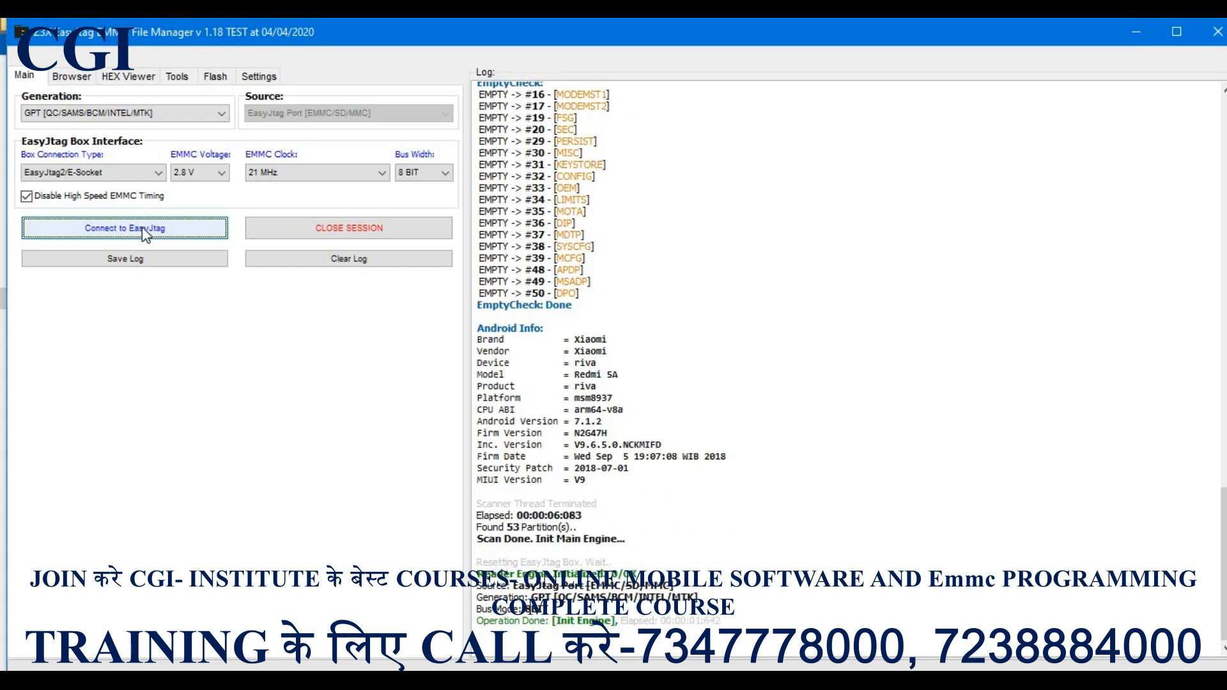
# - Look over the Qualcomm flashing options and return to the main connection settings
pyautogui.click(224, 77)
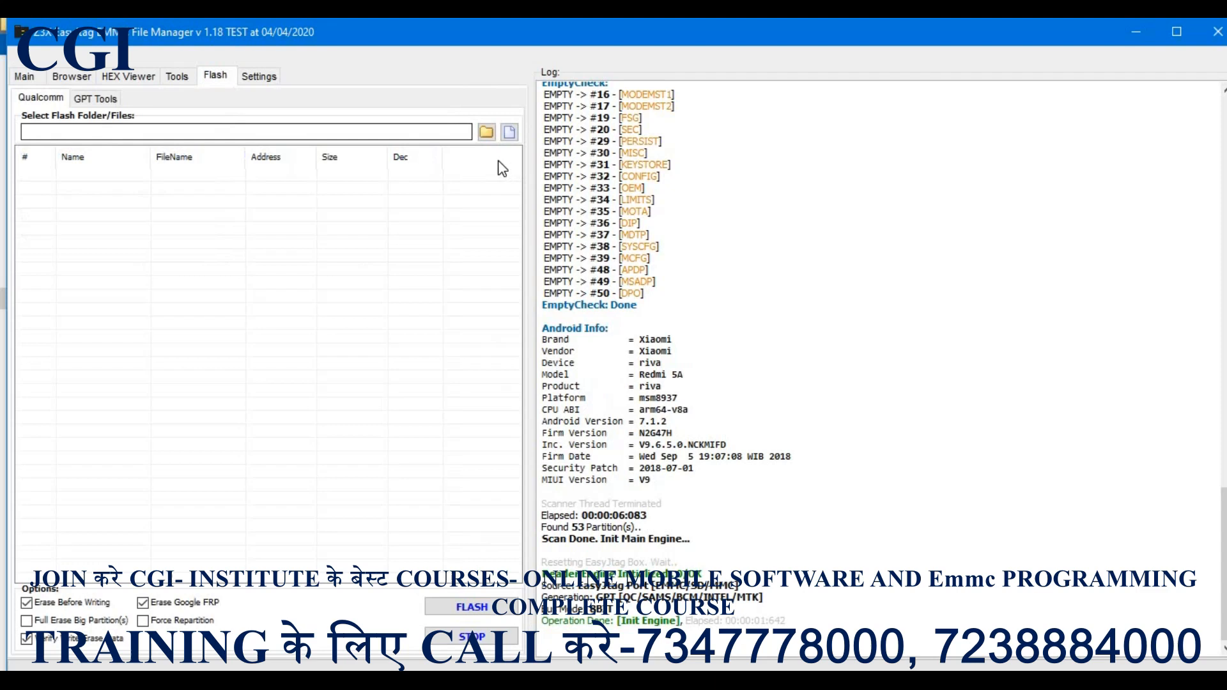
pyautogui.click(24, 78)
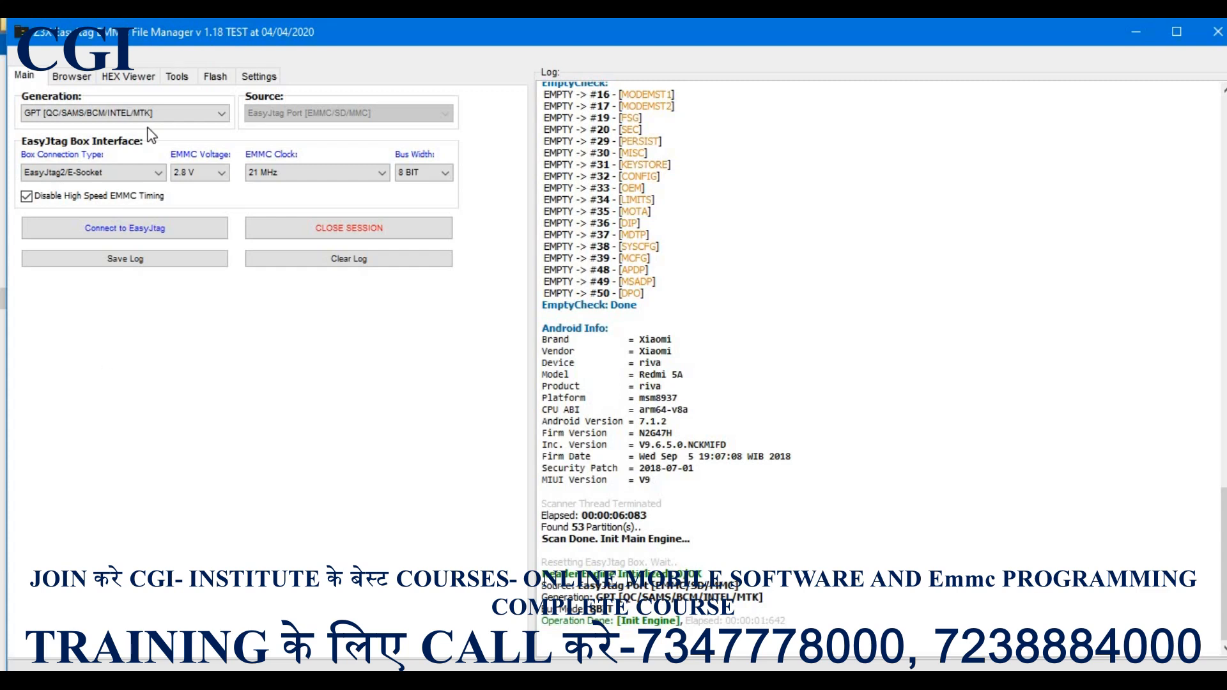
# - Browse the eMMC partition list from ROM_1 down to USERDATA
pyautogui.click(71, 77)
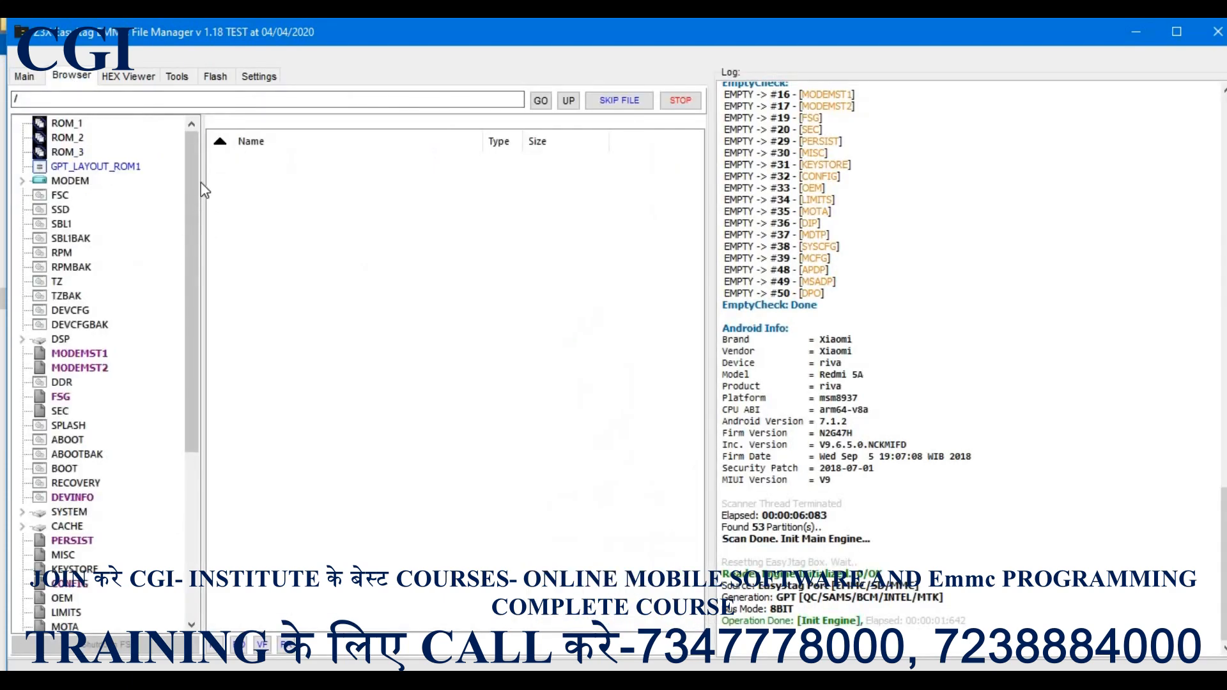
pyautogui.moveTo(195, 229); pyautogui.dragTo(179, 152)
pyautogui.moveTo(184, 246); pyautogui.dragTo(186, 165)
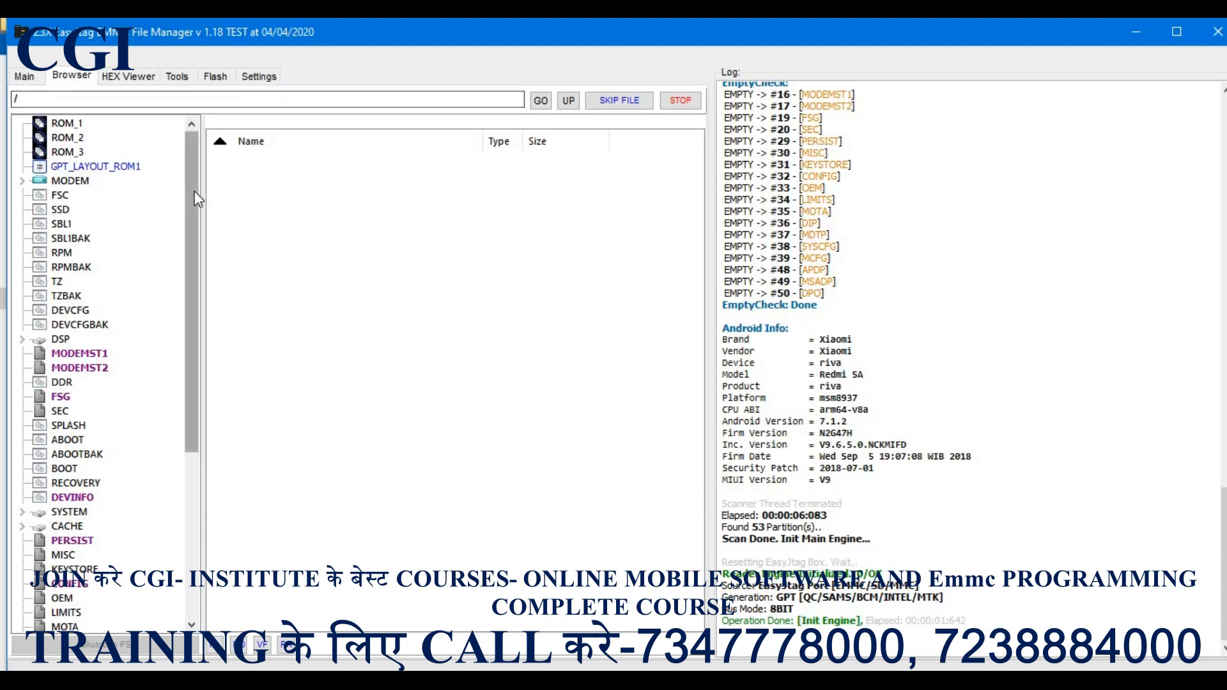
pyautogui.moveTo(194, 190); pyautogui.dragTo(195, 290)
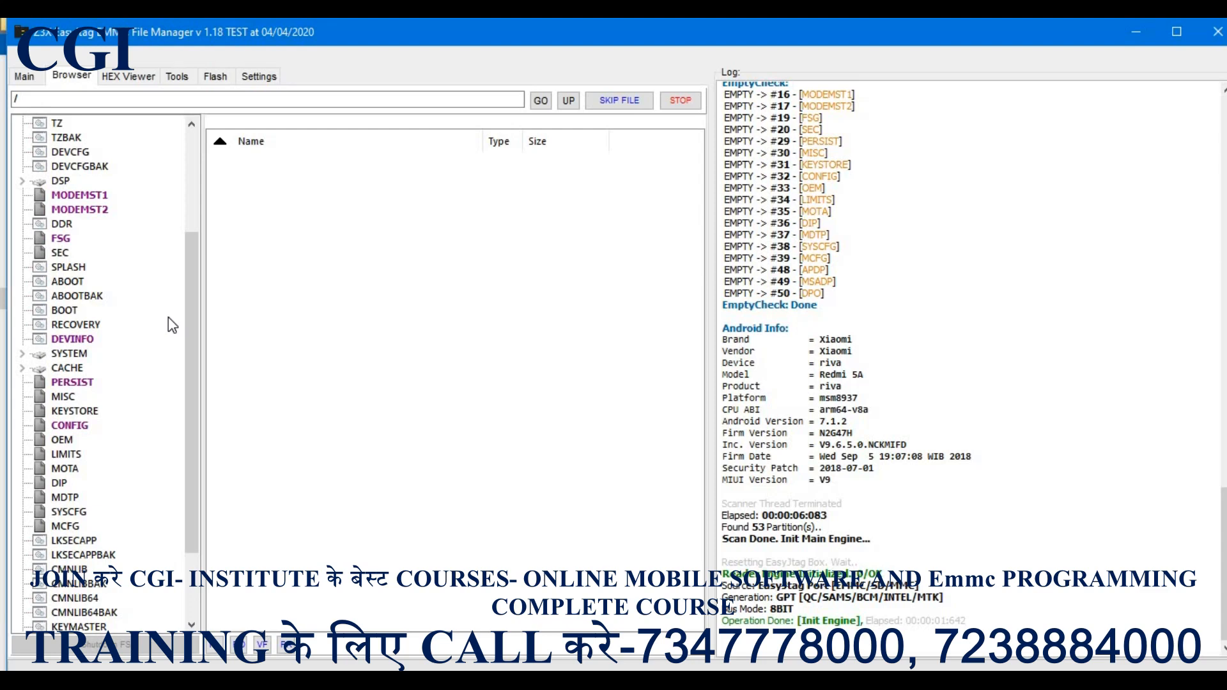
pyautogui.moveTo(194, 274); pyautogui.dragTo(203, 165)
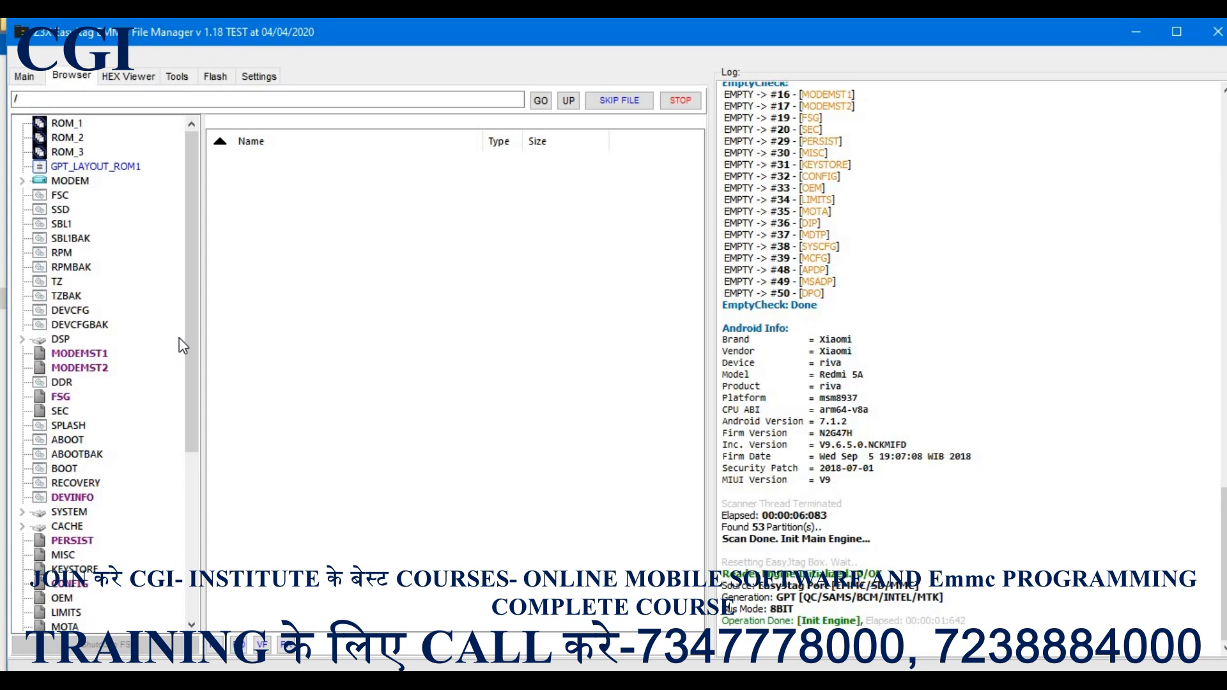
pyautogui.scroll(-6, 179, 338)
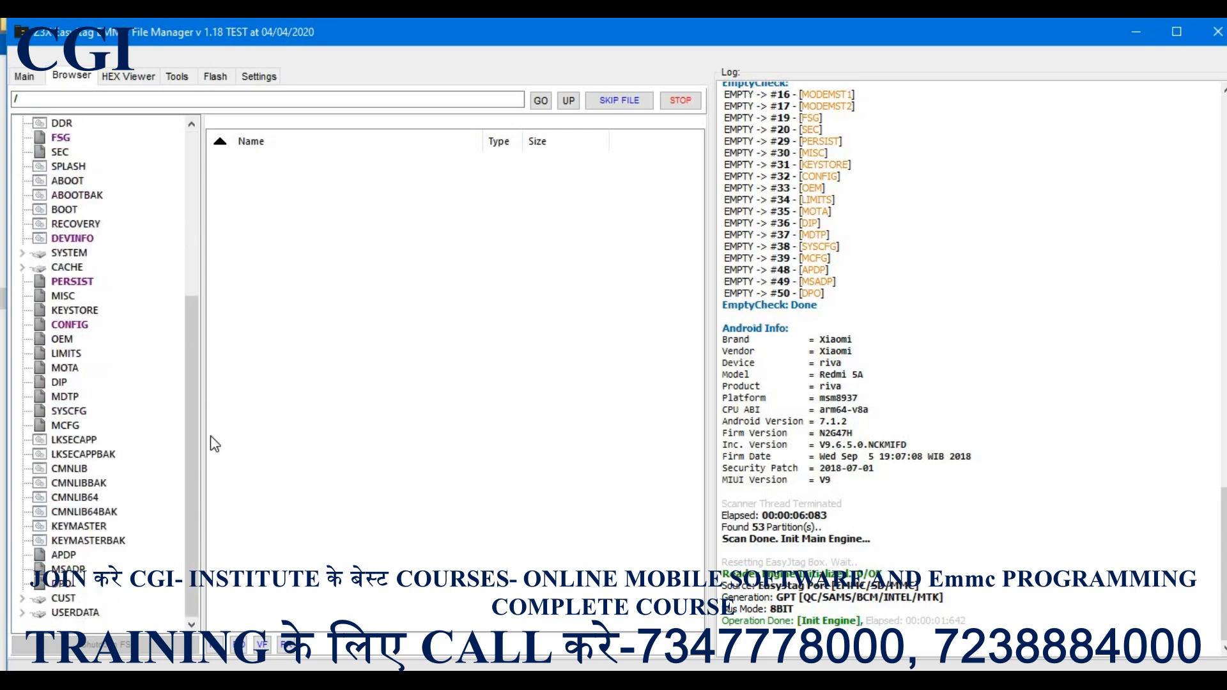
pyautogui.scroll(2, 204, 423)
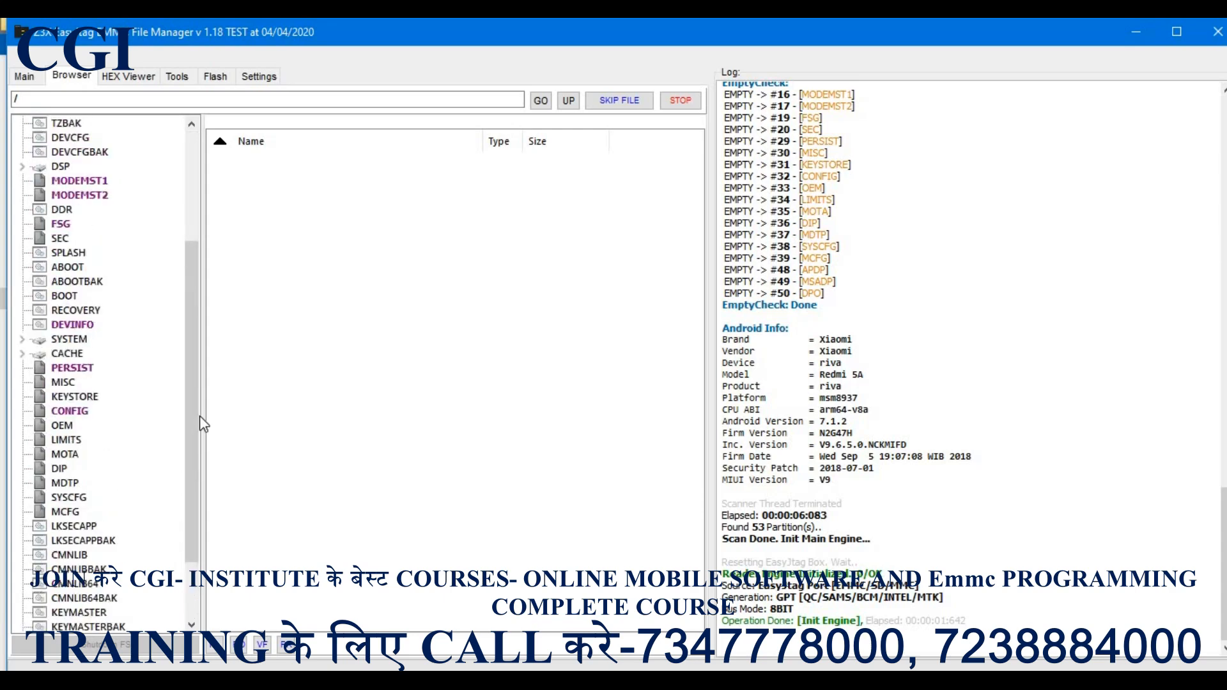
# - Go through the purple-highlighted partitions in the partition tree, including MODEMST2, FSG, DEVINFO, PERSIST and CONFIG
pyautogui.click(99, 183)
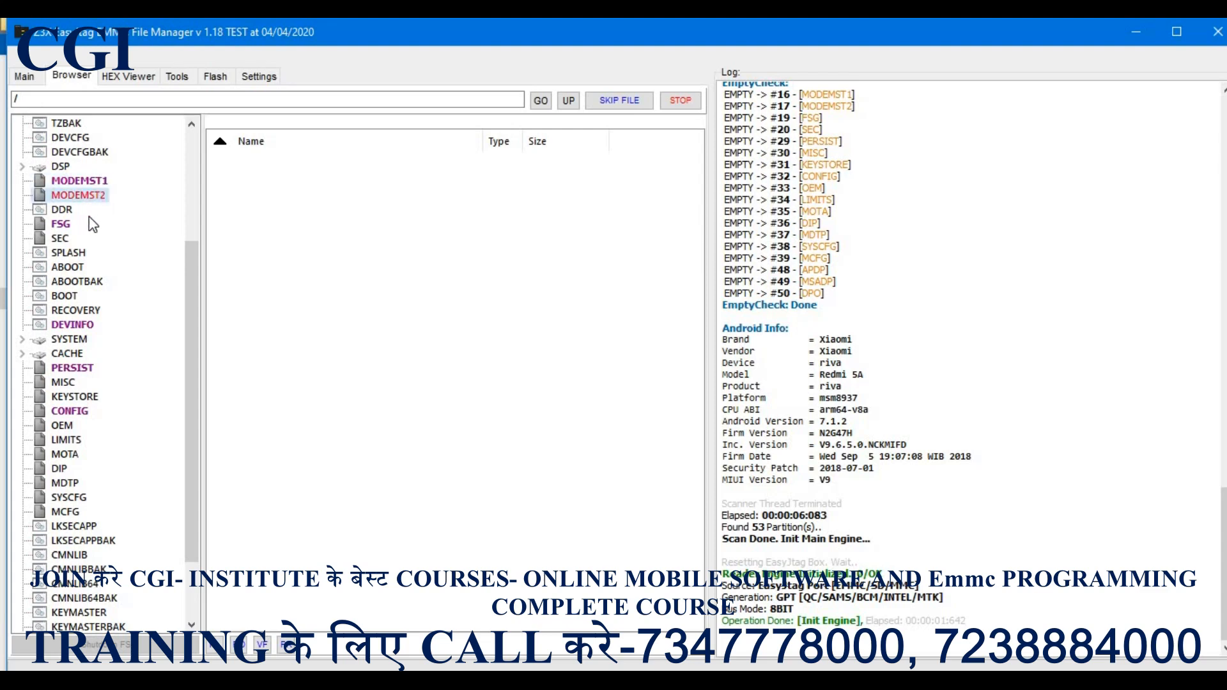
pyautogui.click(68, 225)
pyautogui.click(90, 326)
pyautogui.click(72, 368)
pyautogui.click(73, 412)
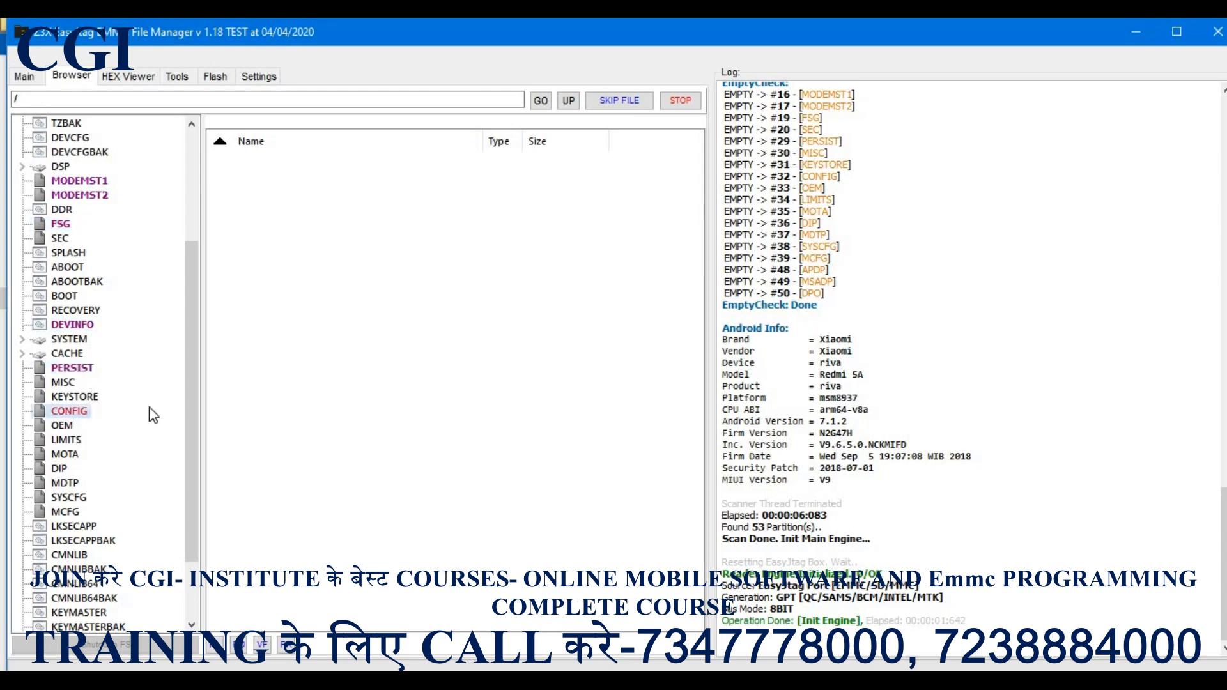
pyautogui.scroll(2, 193, 371)
pyautogui.scroll(3, 221, 237)
pyautogui.scroll(-4, 193, 354)
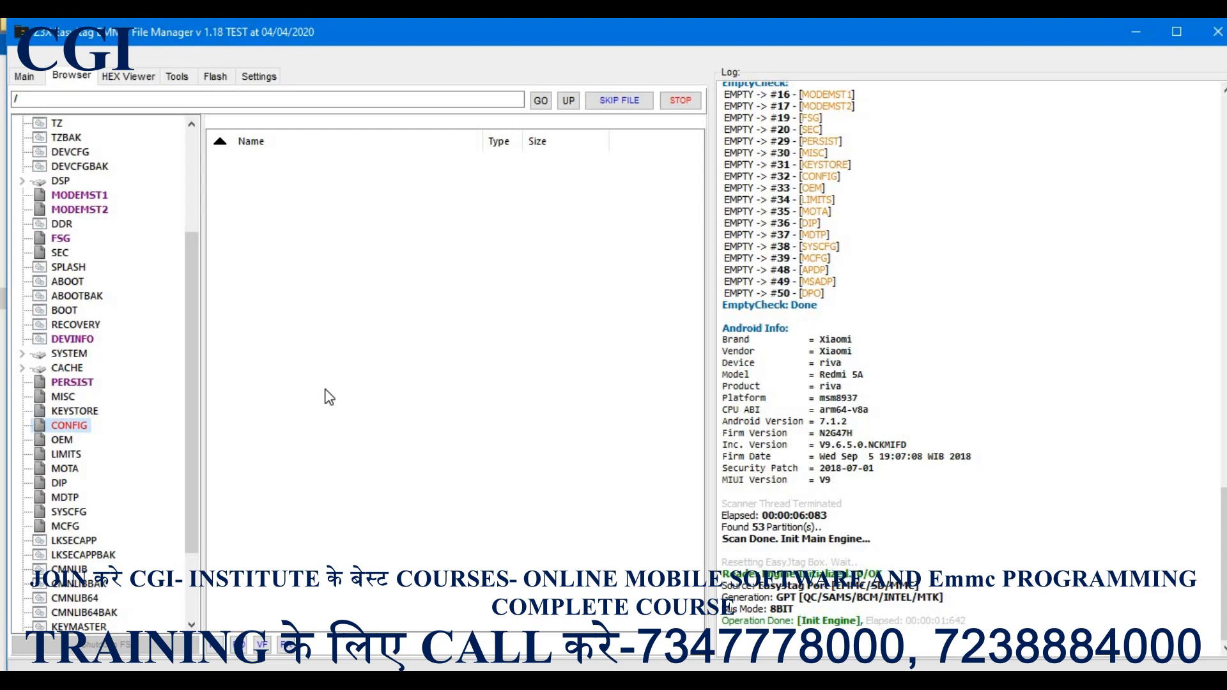
# - Review the operations offered for the MODEMST1 partition and its read-to-file save dialog, leaving without saving a dump
pyautogui.moveTo(193, 266); pyautogui.dragTo(193, 146)
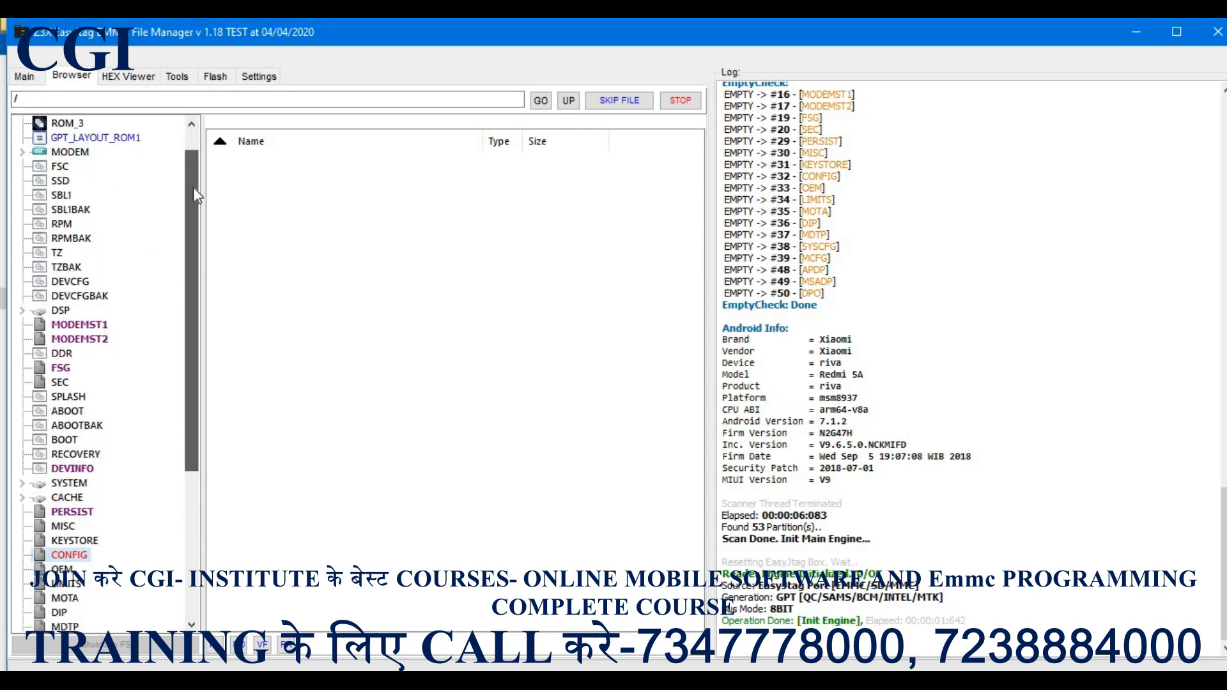
pyautogui.rightClick(102, 328)
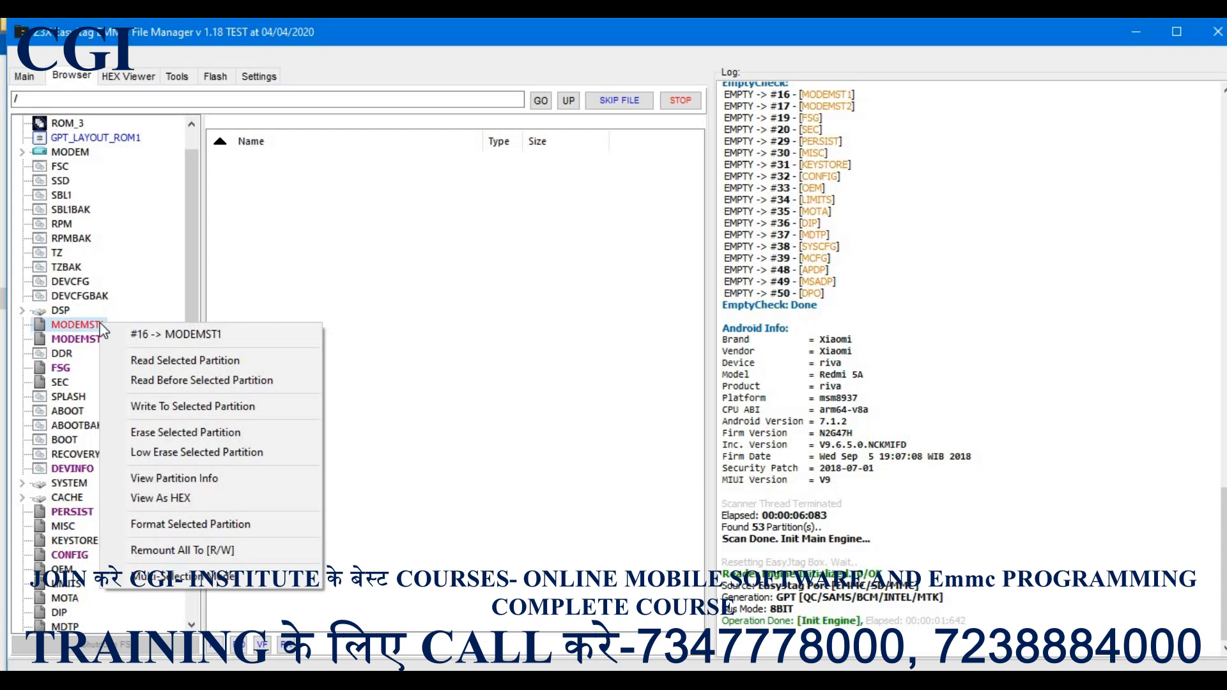
pyautogui.click(186, 362)
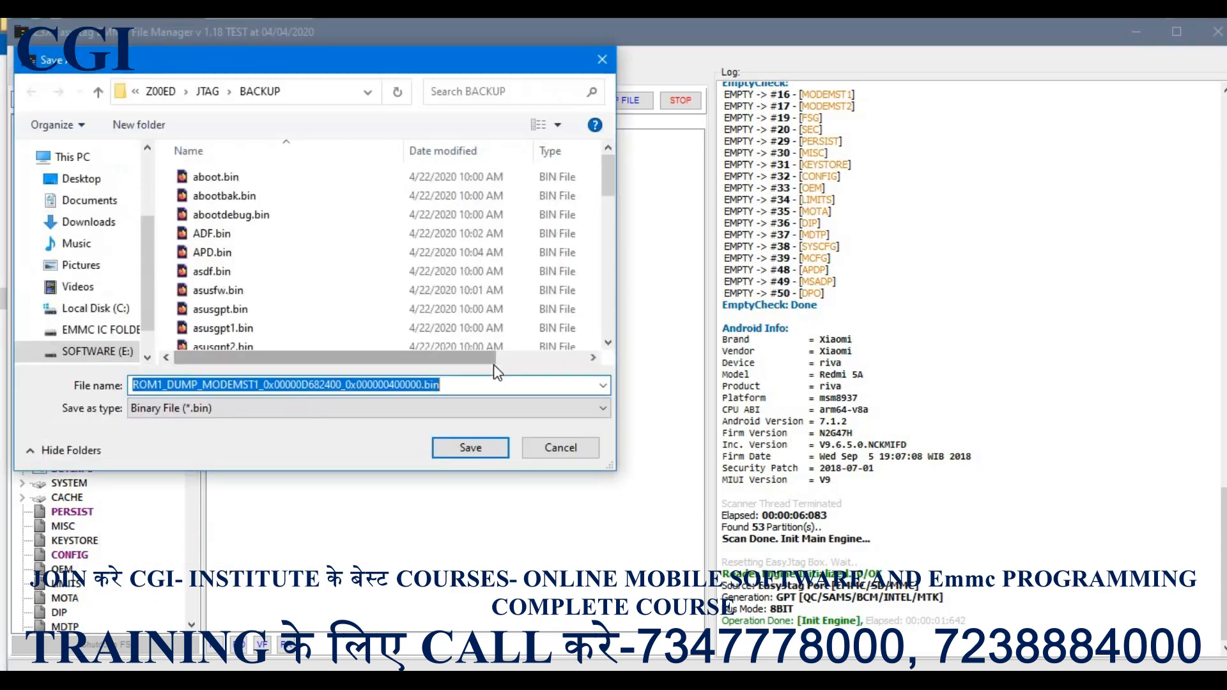
pyautogui.click(583, 455)
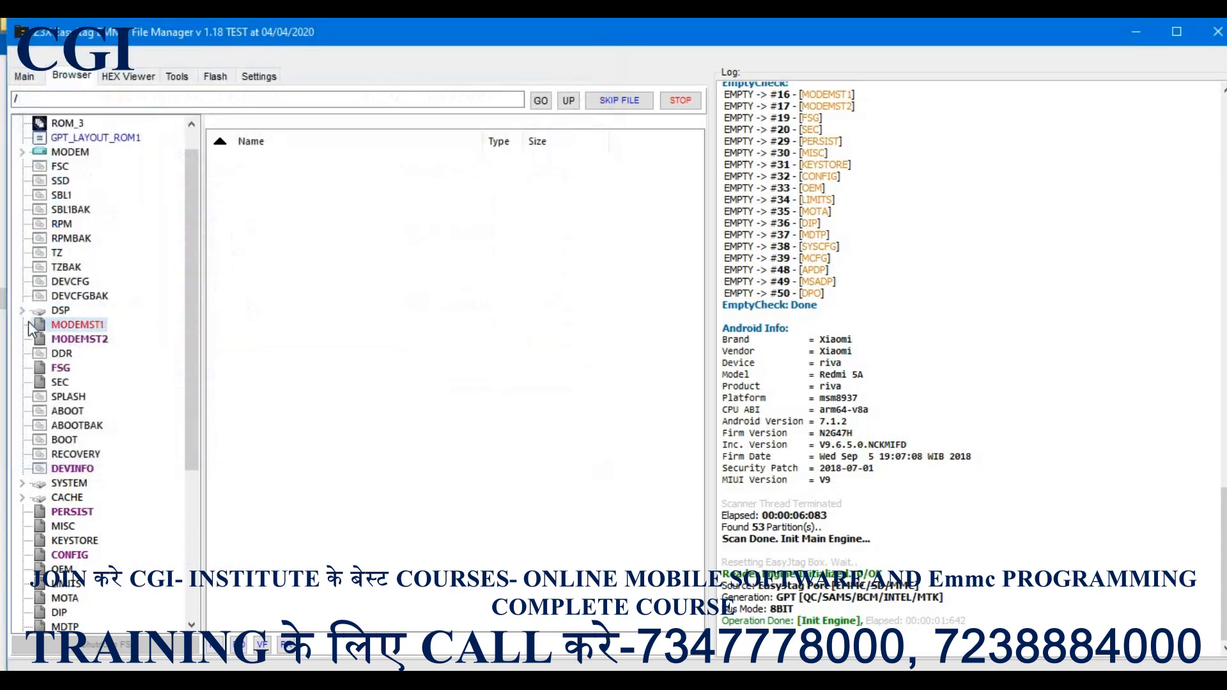
# - Examine the partitions marked with the gear icon, including ABOOT, LKSECAPP, LKSECAPPBAK, CMNLIB and CMNLIB64BAK
pyautogui.scroll(-3, 191, 371)
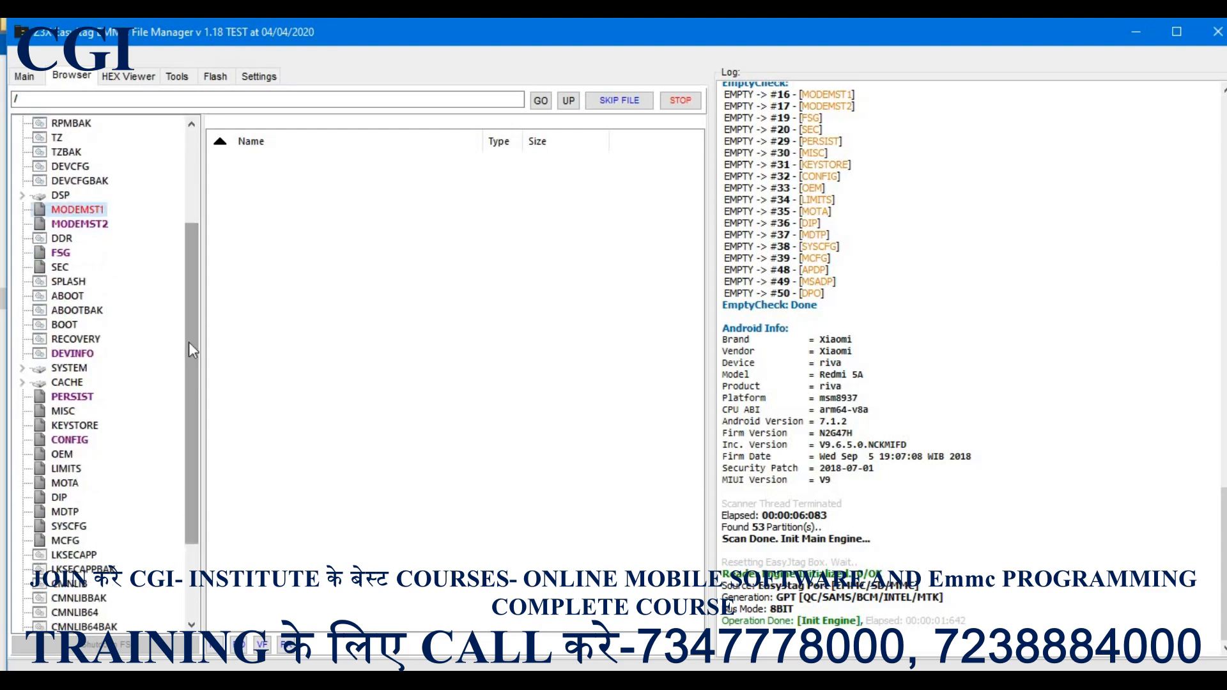
pyautogui.scroll(4, 190, 342)
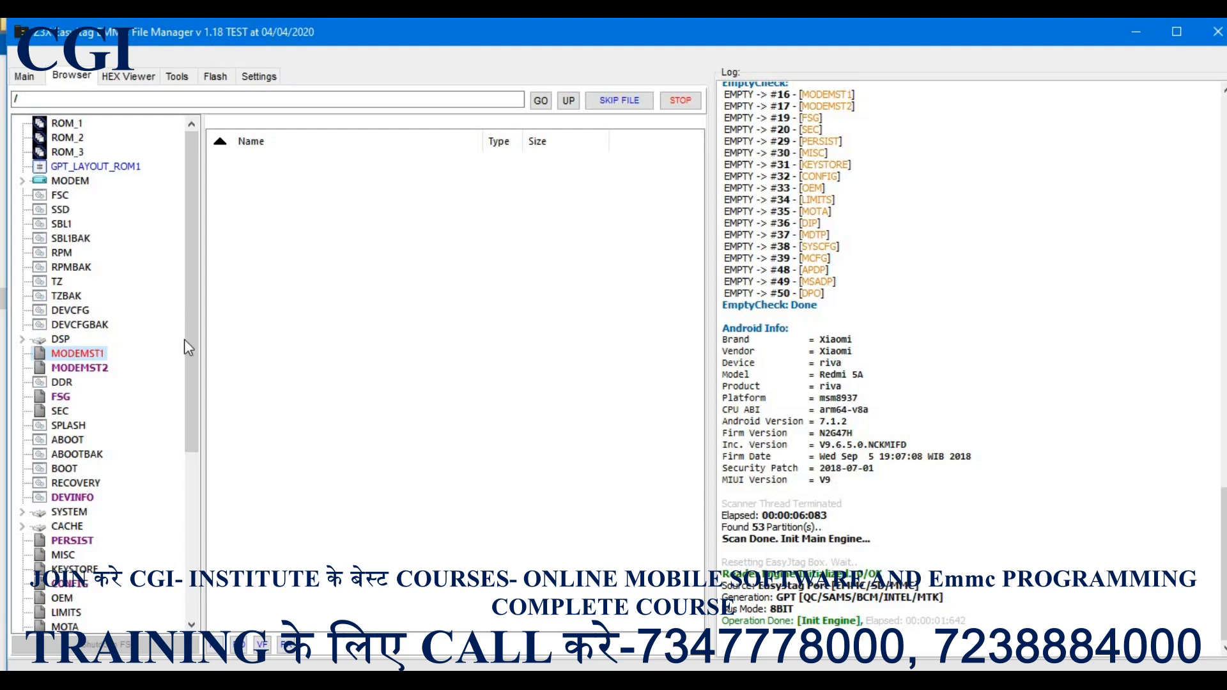
pyautogui.scroll(-6, 195, 355)
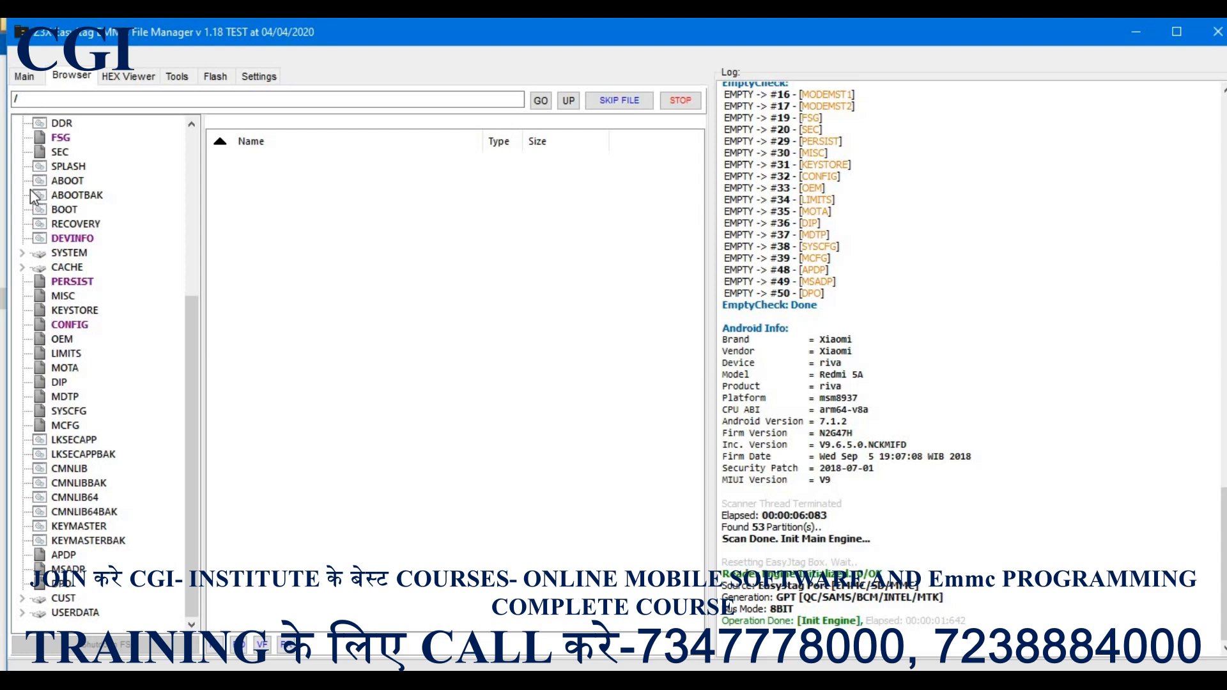
pyautogui.click(45, 181)
pyautogui.click(46, 441)
pyautogui.click(46, 454)
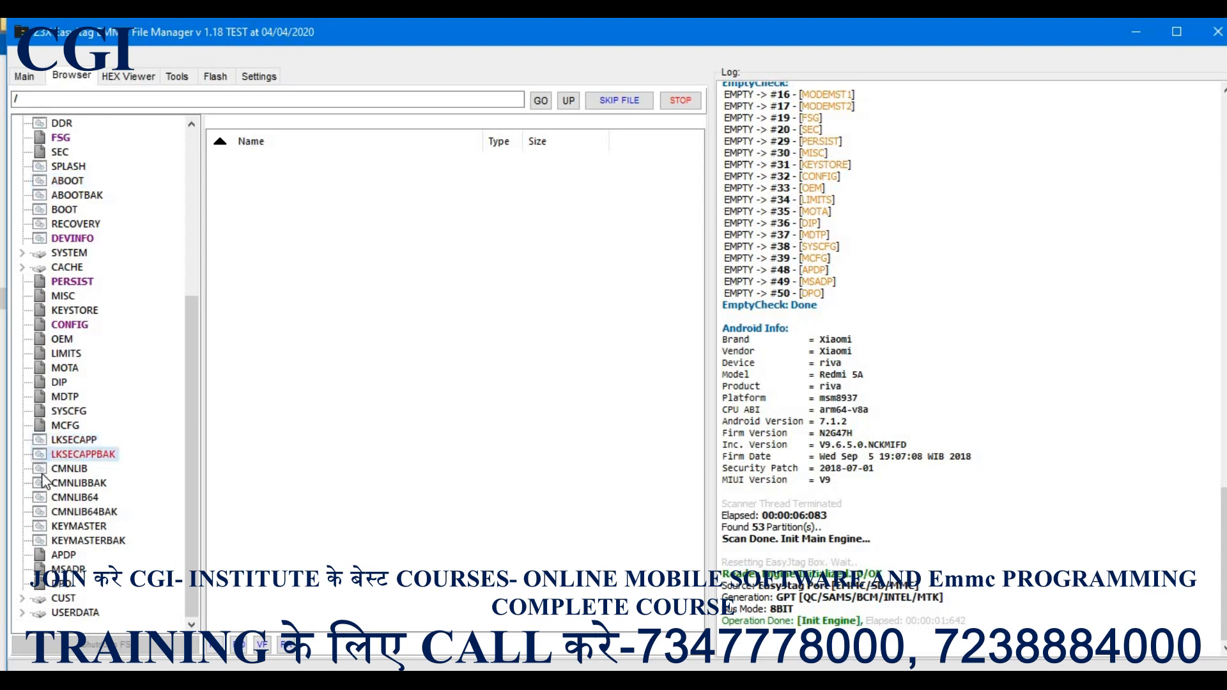
pyautogui.click(45, 470)
pyautogui.click(42, 512)
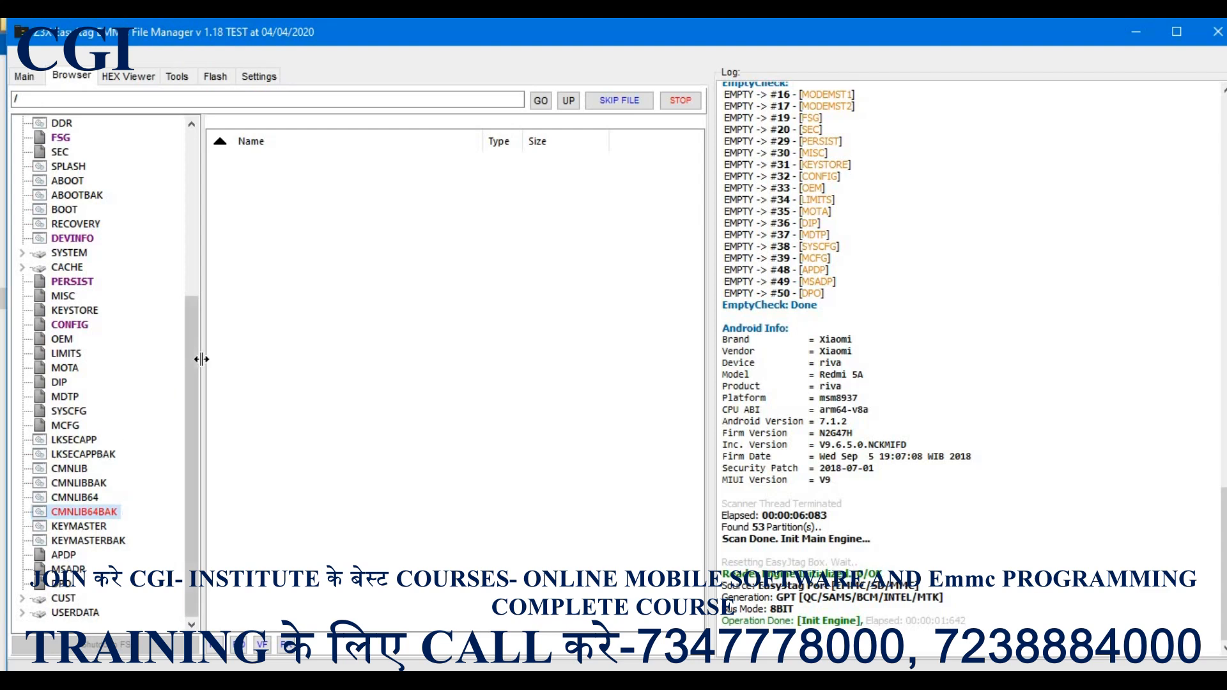
# - Expand the FSC, SSD and ROM_1 entries and examine their size, ROM number and empty-state details
pyautogui.moveTo(201, 358); pyautogui.dragTo(199, 350)
pyautogui.click(192, 253)
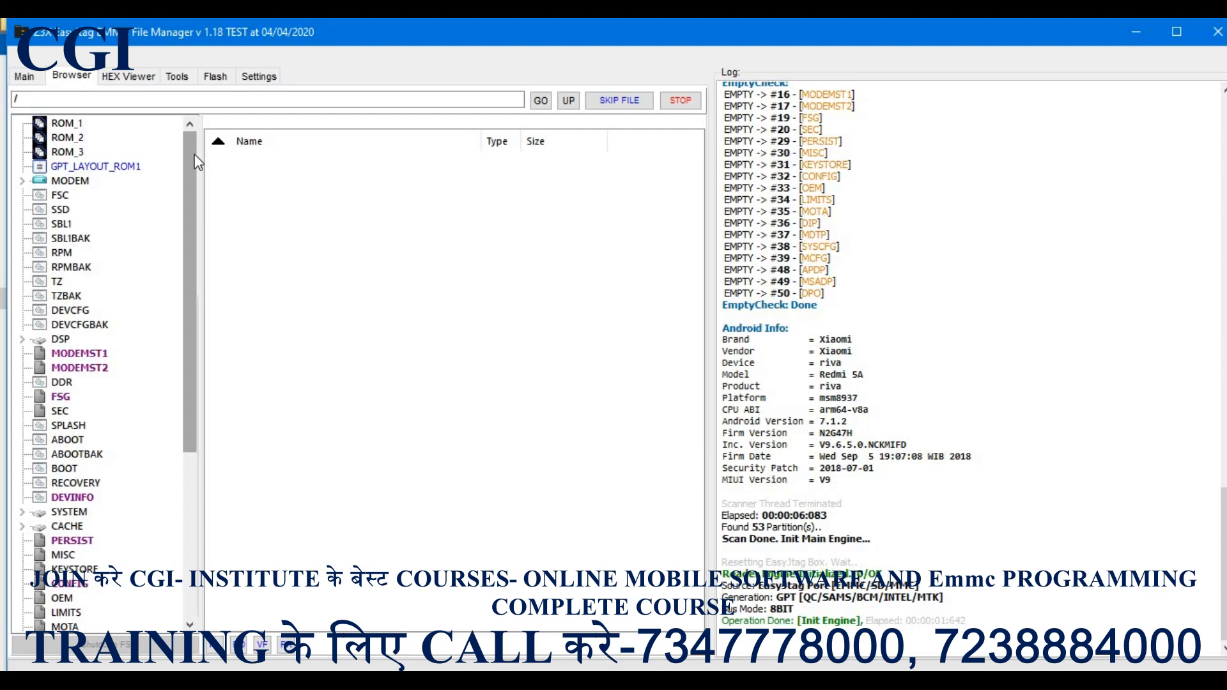
pyautogui.click(55, 197)
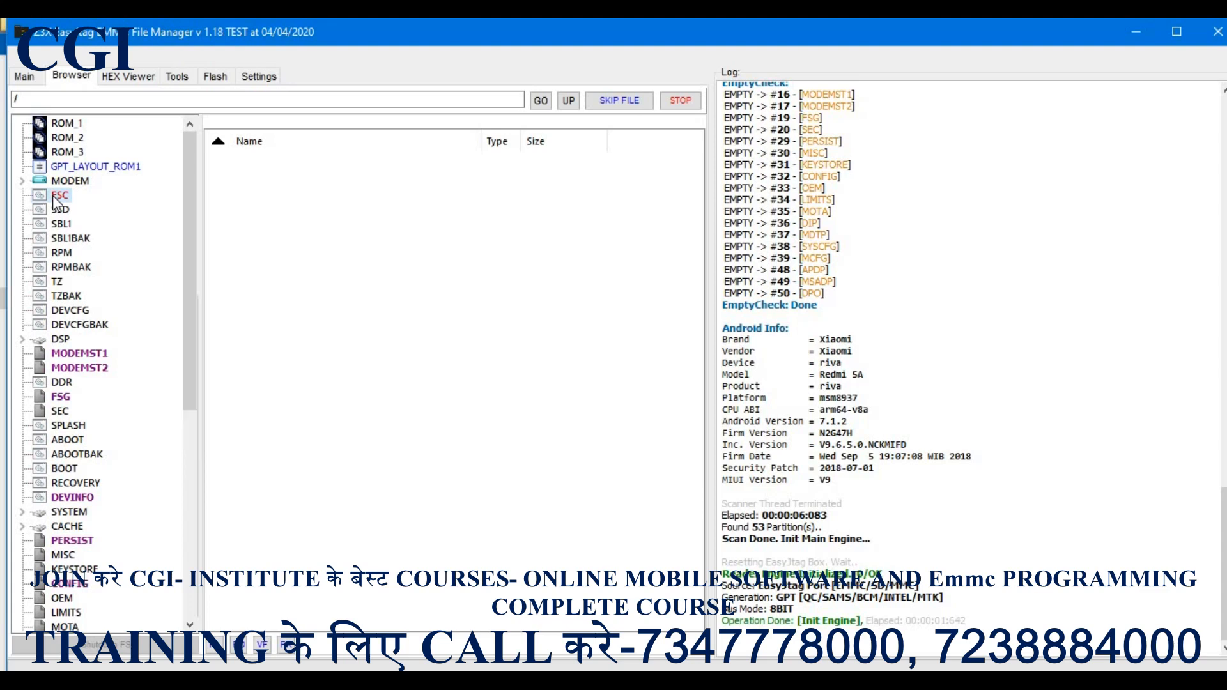
pyautogui.doubleClick(57, 199)
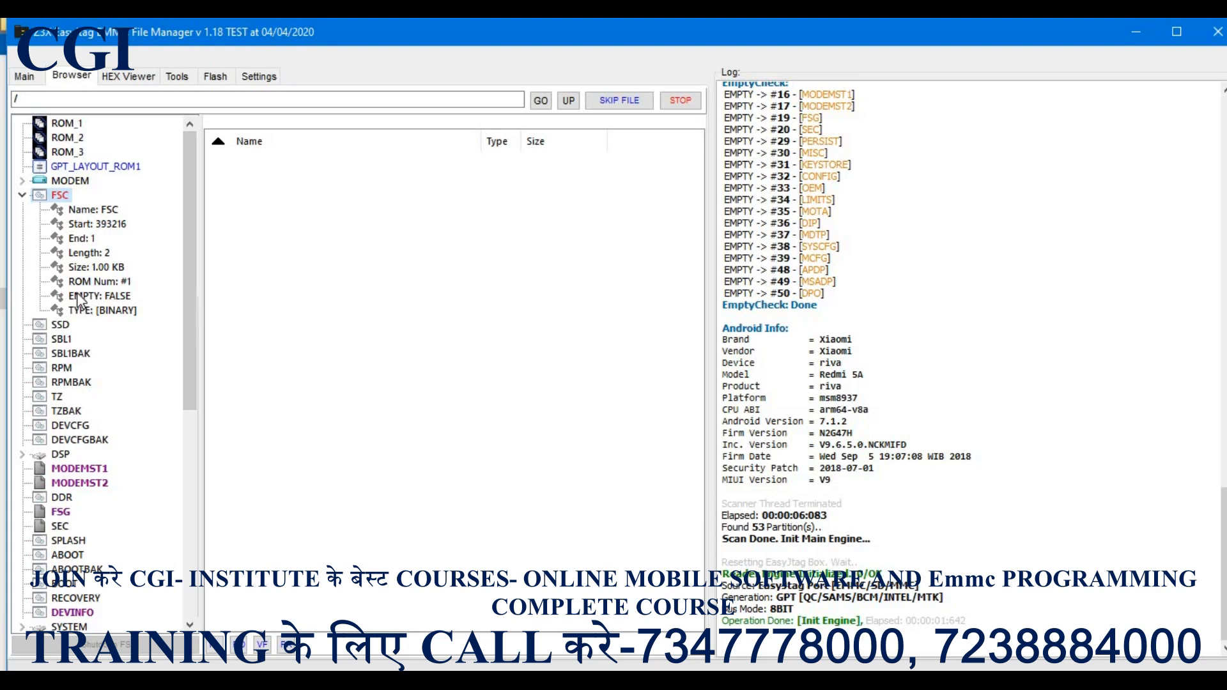
pyautogui.click(119, 298)
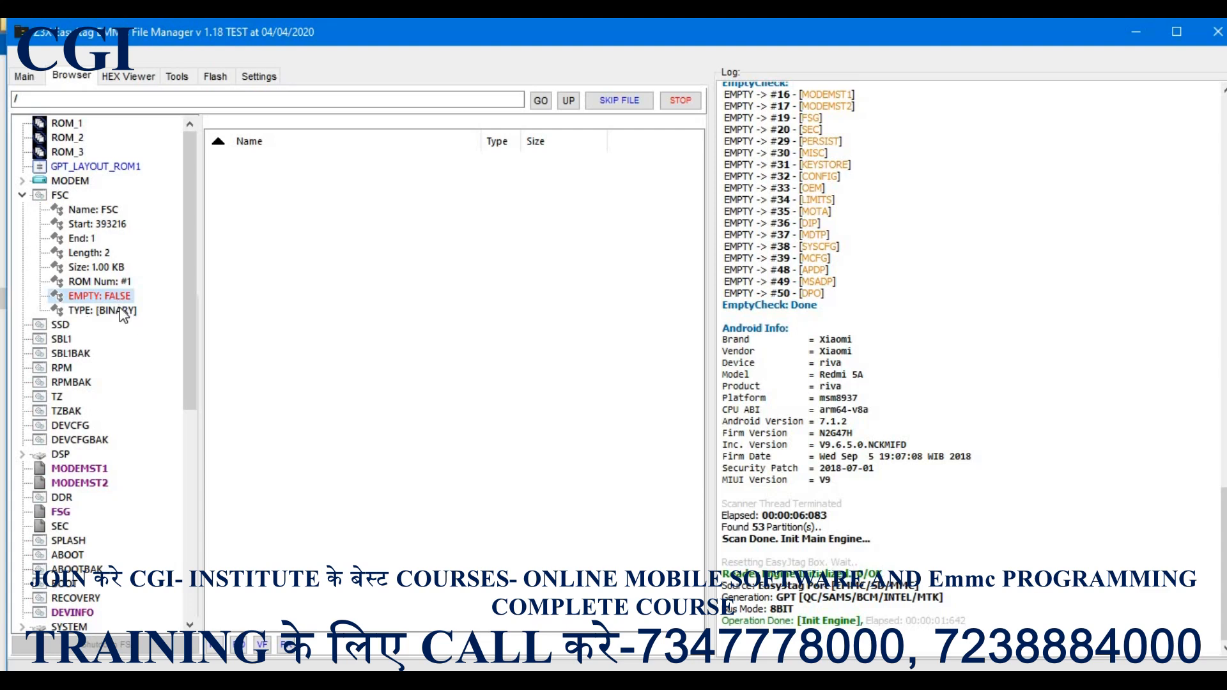
pyautogui.click(64, 327)
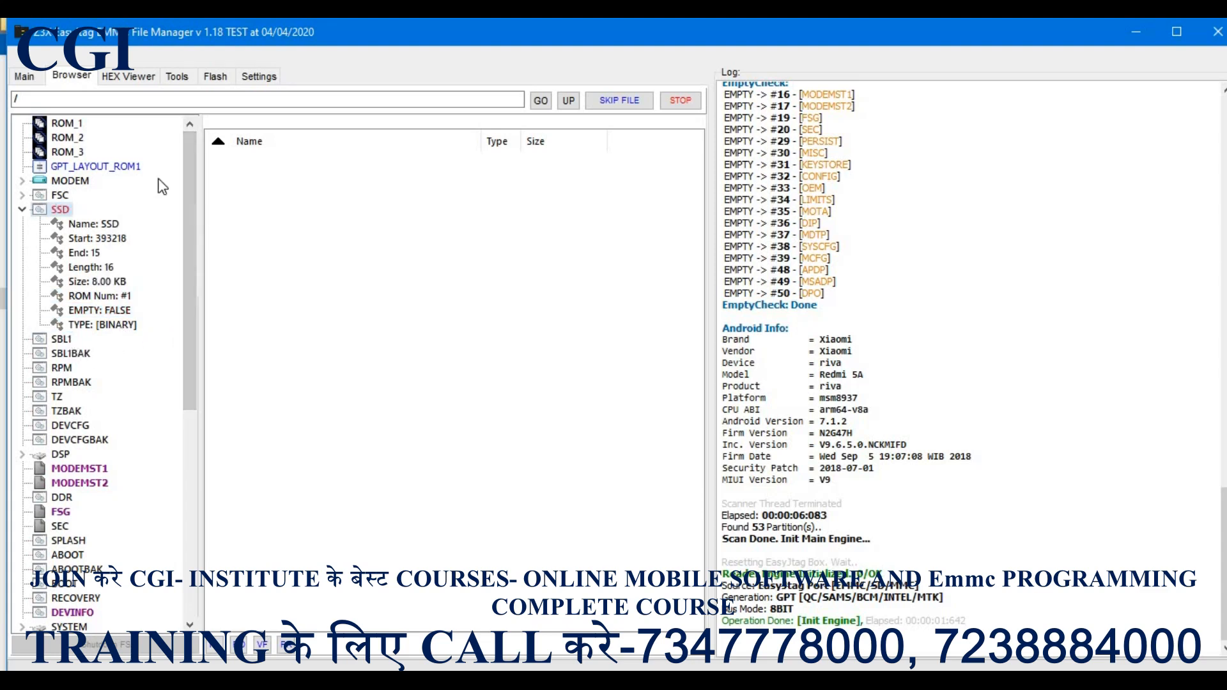
pyautogui.click(68, 123)
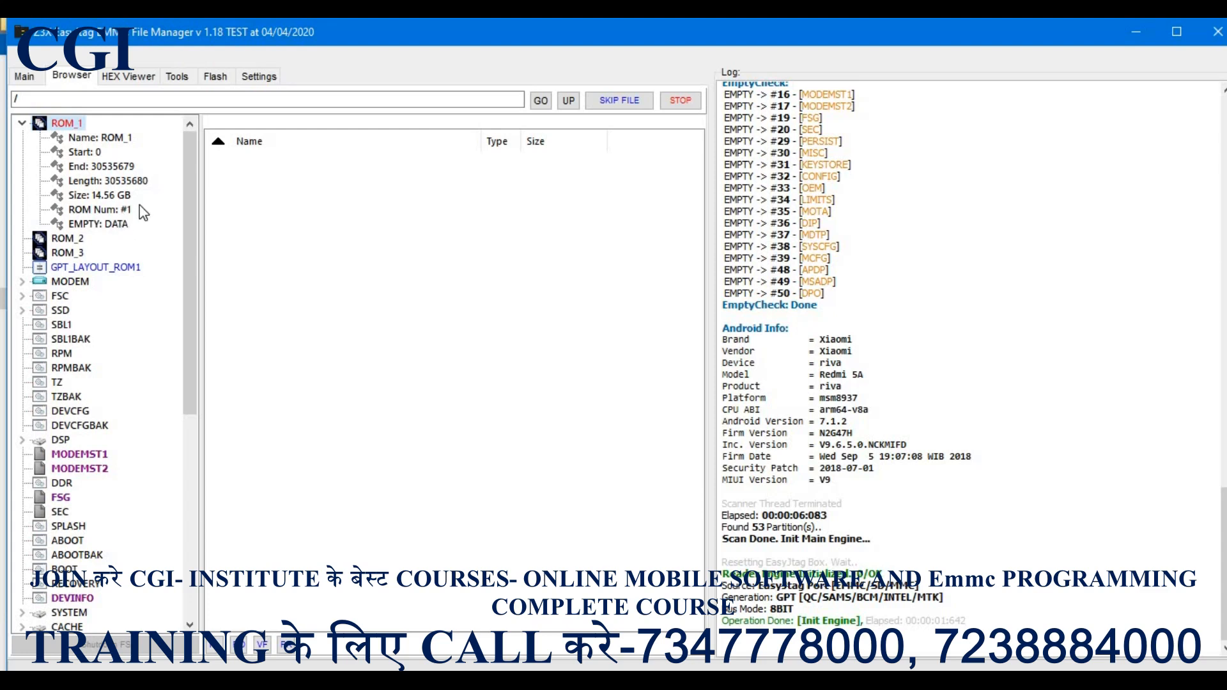
# - Expand the MODEMST2 partition and check its size, type and empty-state details
pyautogui.moveTo(185, 212); pyautogui.dragTo(197, 149)
pyautogui.scroll(-8, 115, 409)
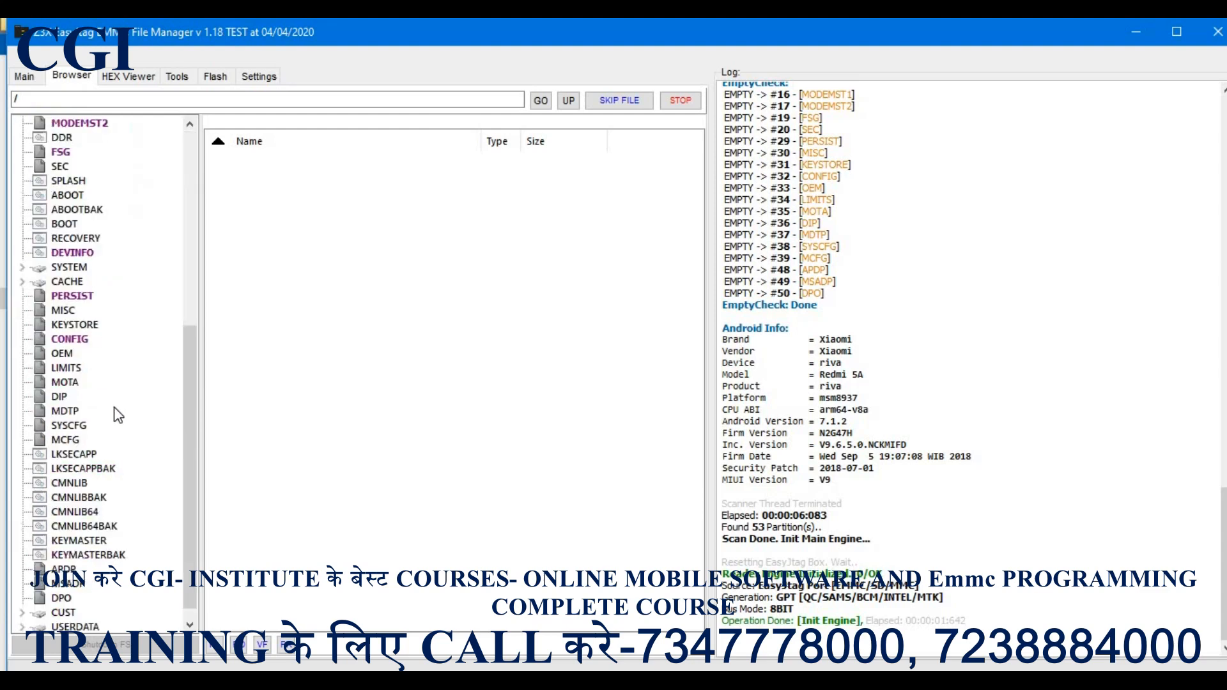
pyautogui.scroll(2, 77, 230)
pyautogui.doubleClick(75, 211)
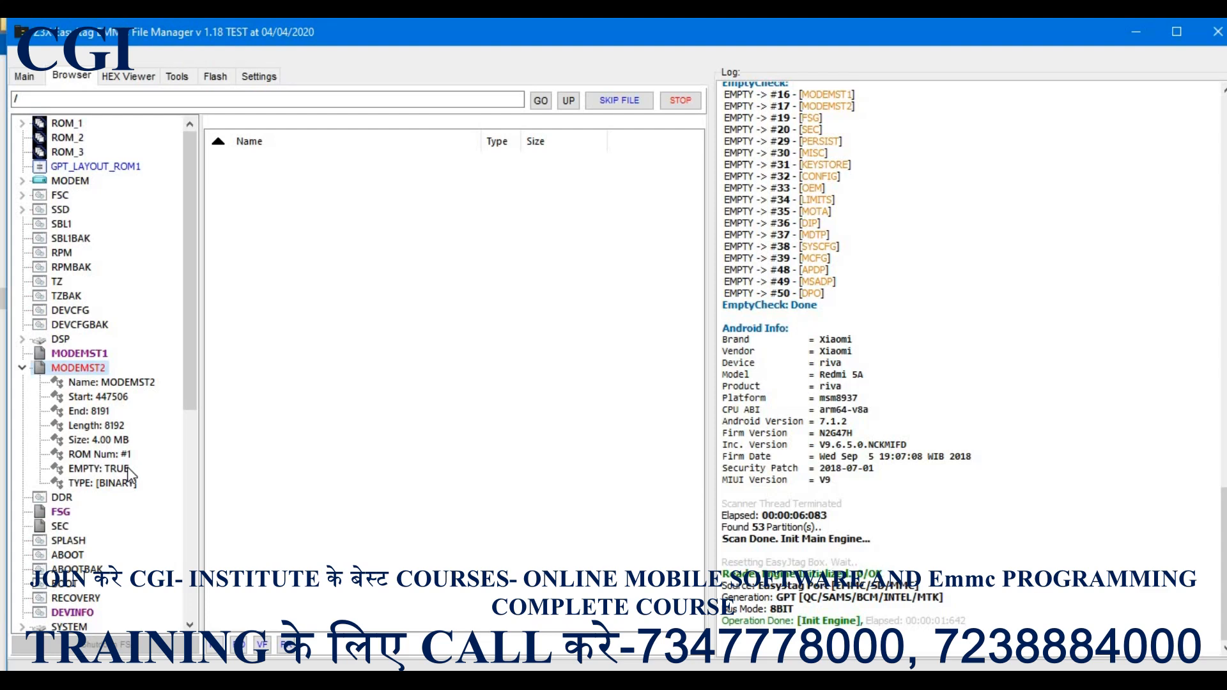
pyautogui.scroll(-4, 128, 469)
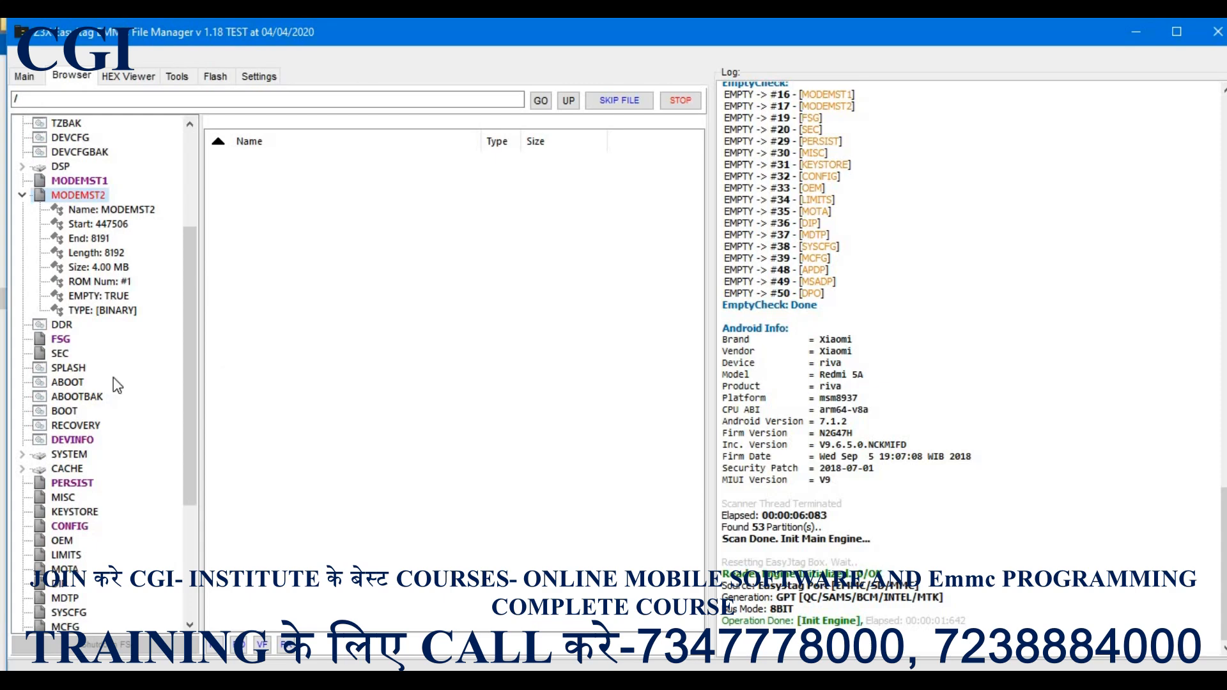
pyautogui.moveTo(186, 364); pyautogui.dragTo(240, 340)
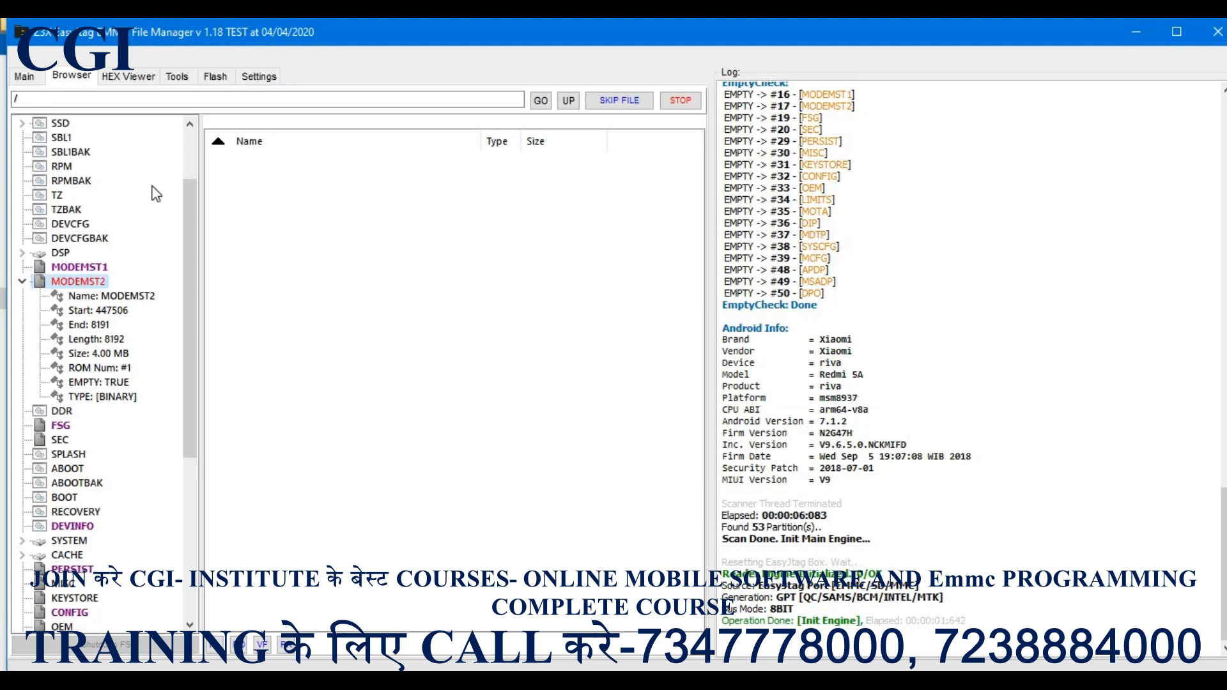
# - Look over the hex view and the available tools, return to the main connection settings and dismiss the desktop notification
pyautogui.click(120, 75)
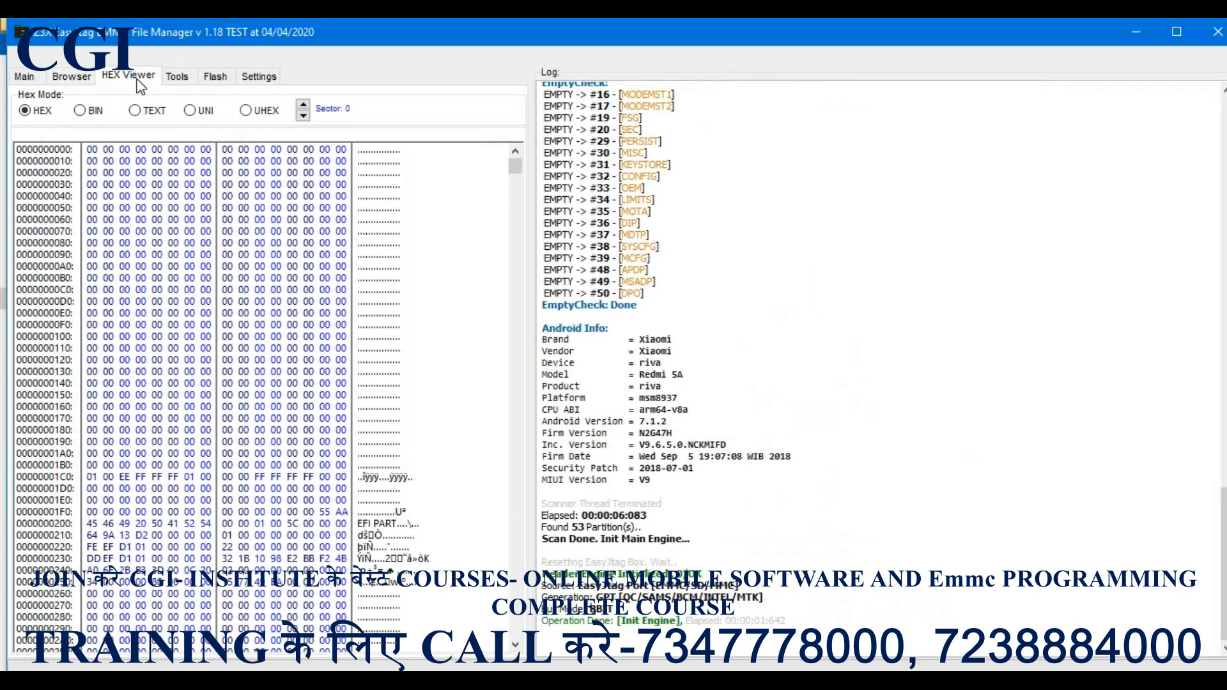
pyautogui.click(178, 77)
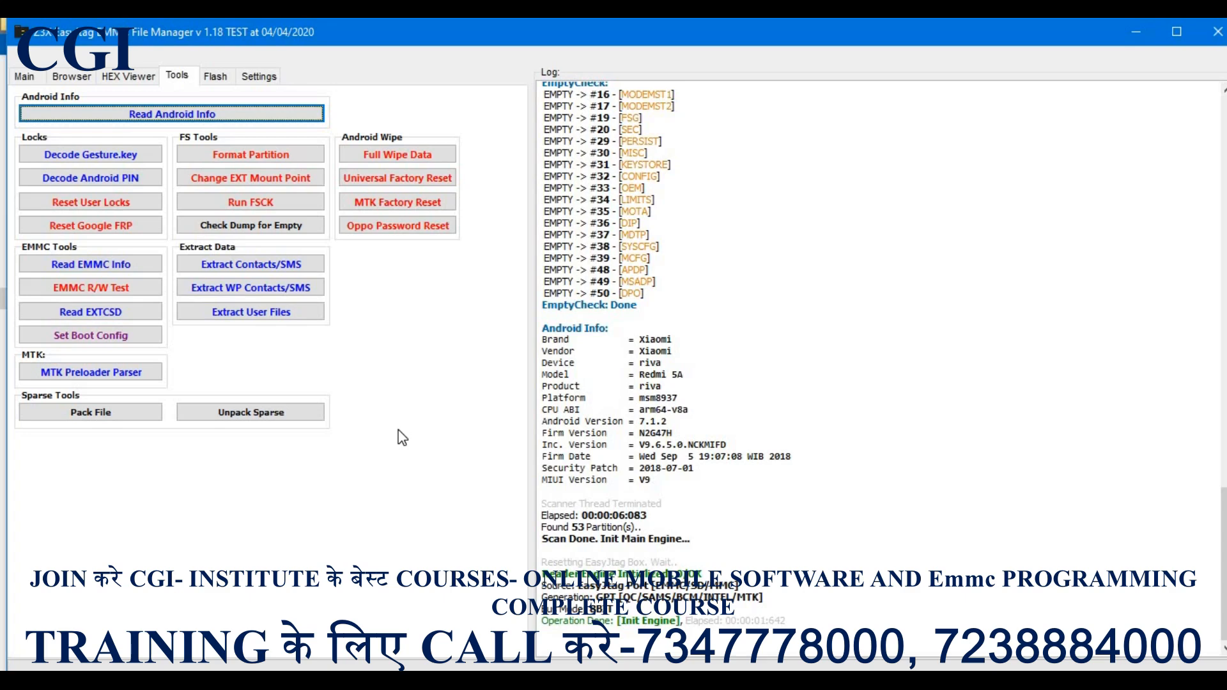
pyautogui.click(117, 75)
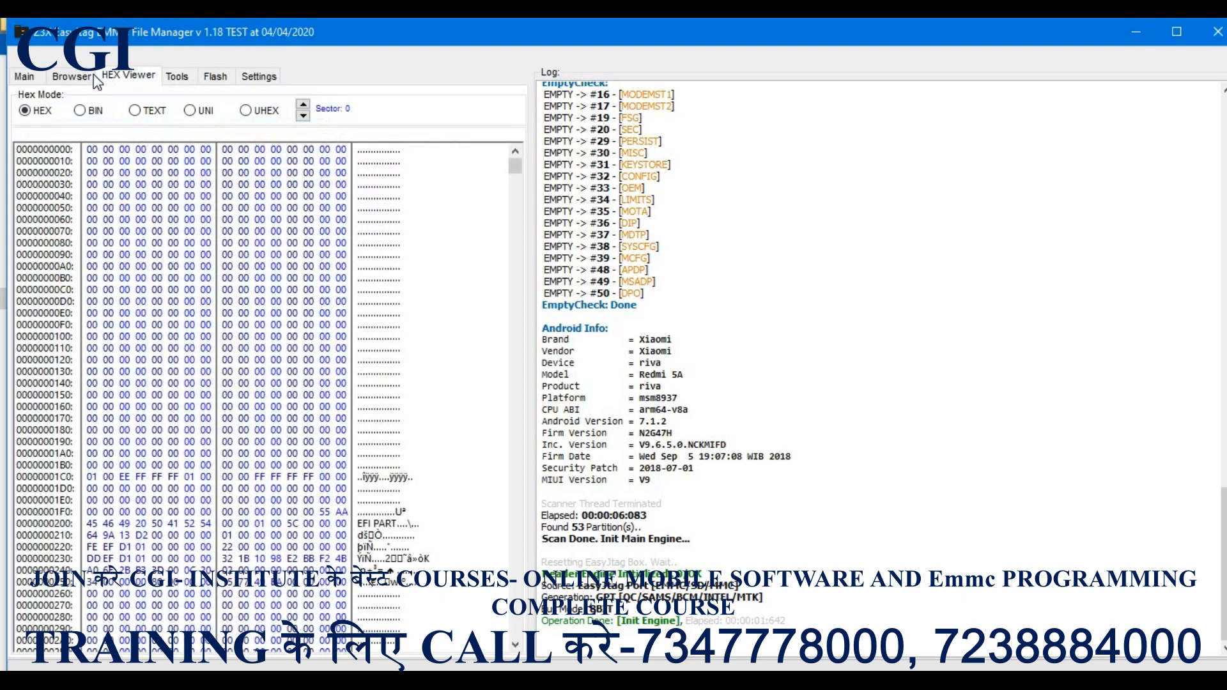
pyautogui.click(80, 76)
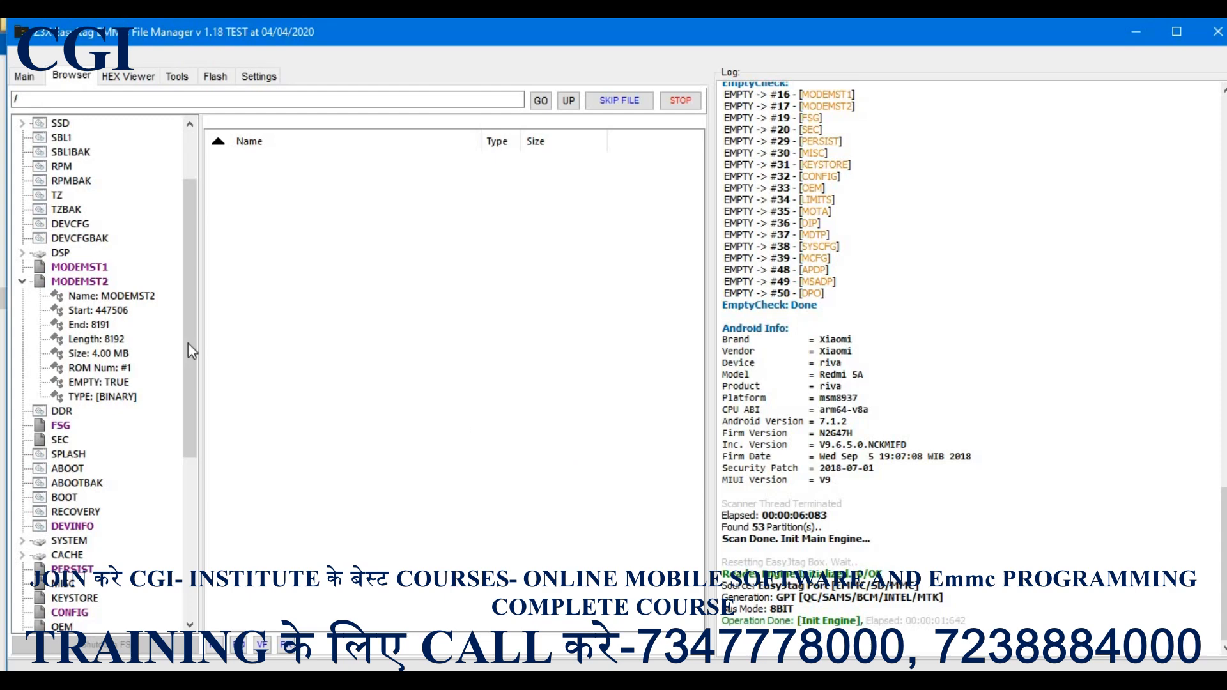
pyautogui.click(24, 76)
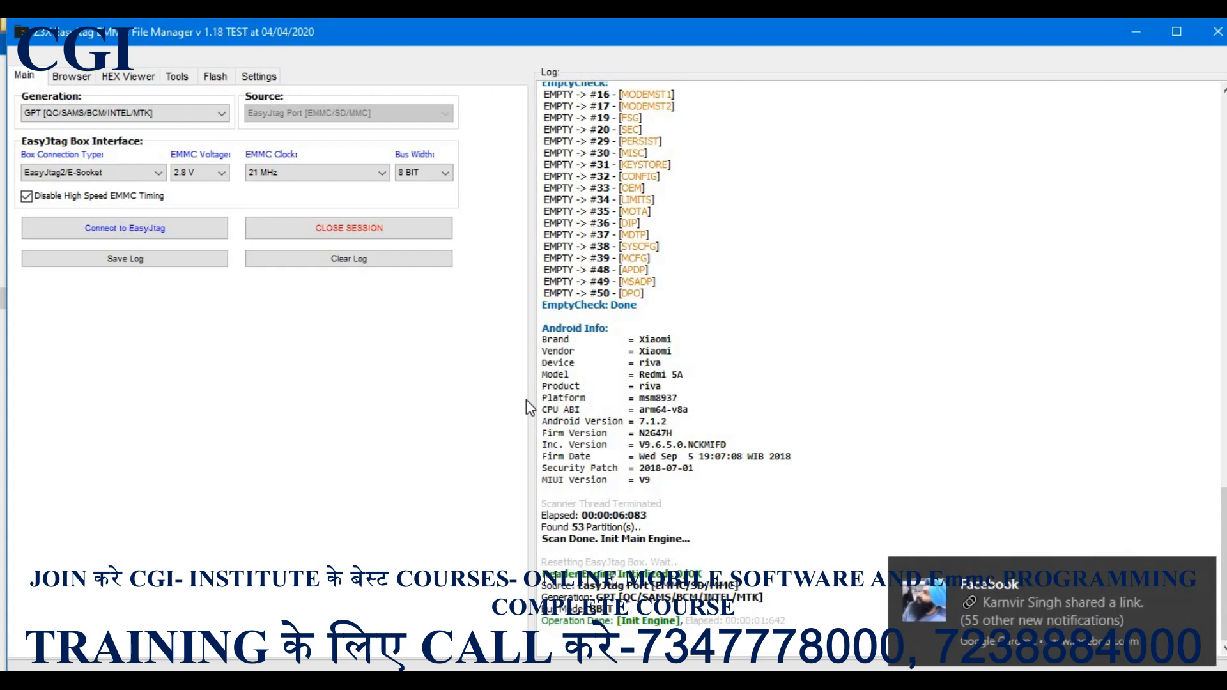
pyautogui.click(1201, 567)
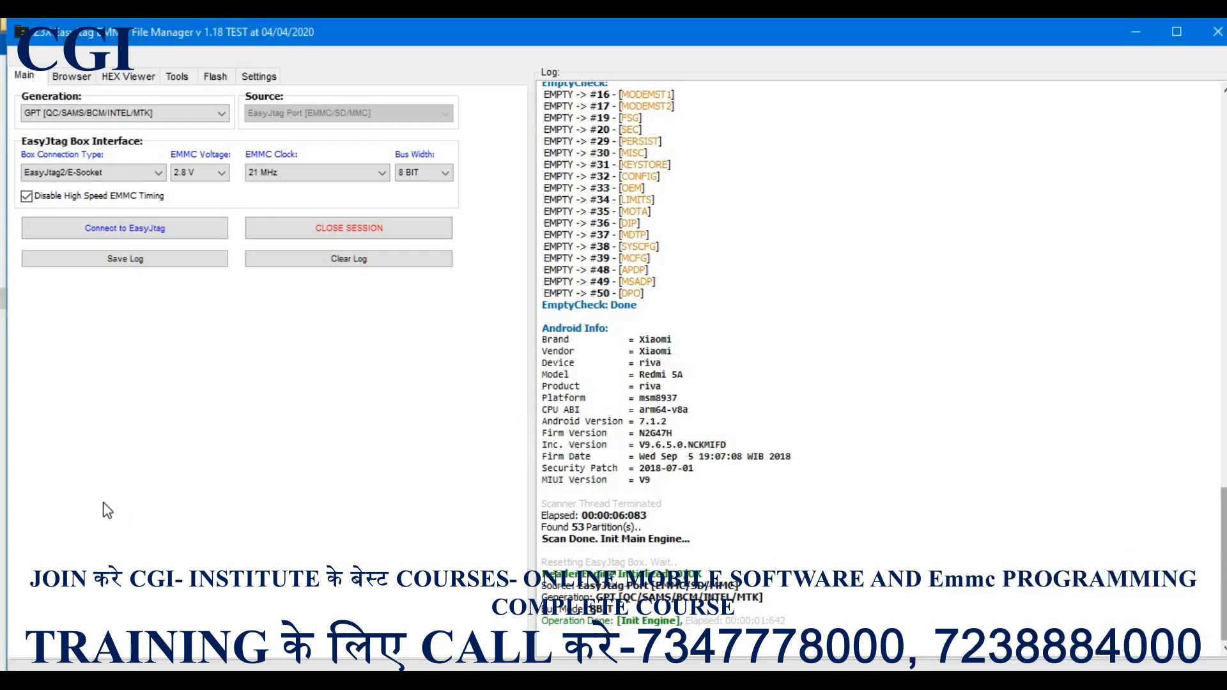